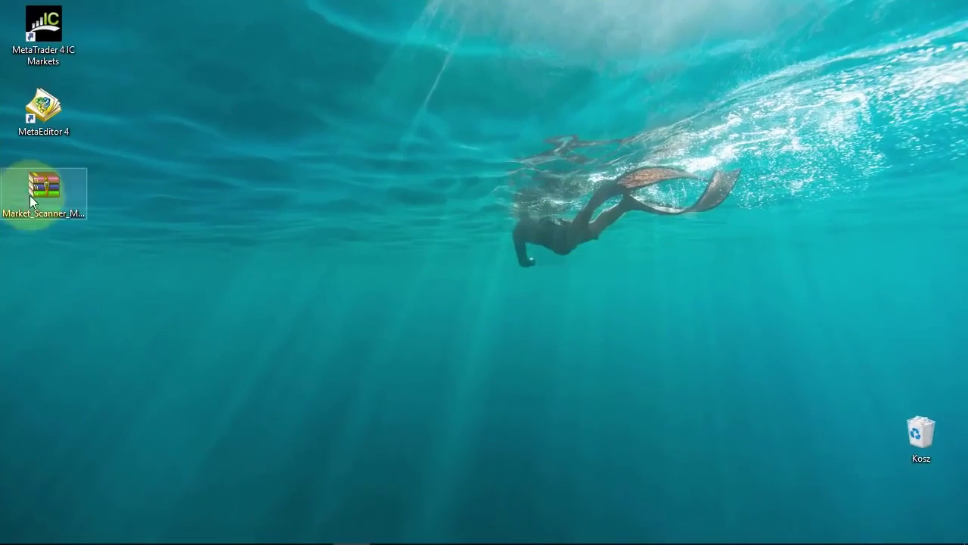
# - Extract Market_Scanner_MMD_v6.1-FULL into its own folder, then start MetaTrader 4 IC Markets
pyautogui.click(41, 190)
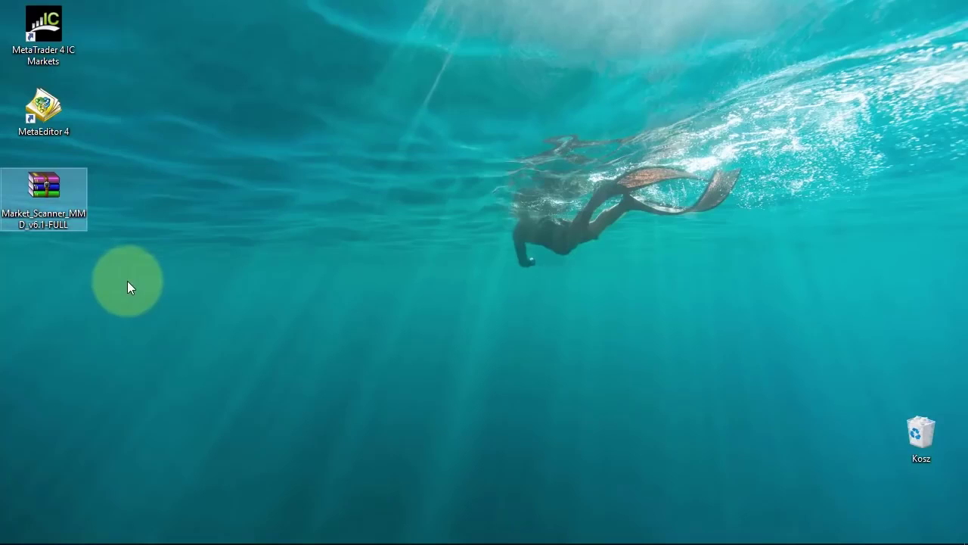
pyautogui.rightClick(44, 191)
pyautogui.moveTo(111, 334)
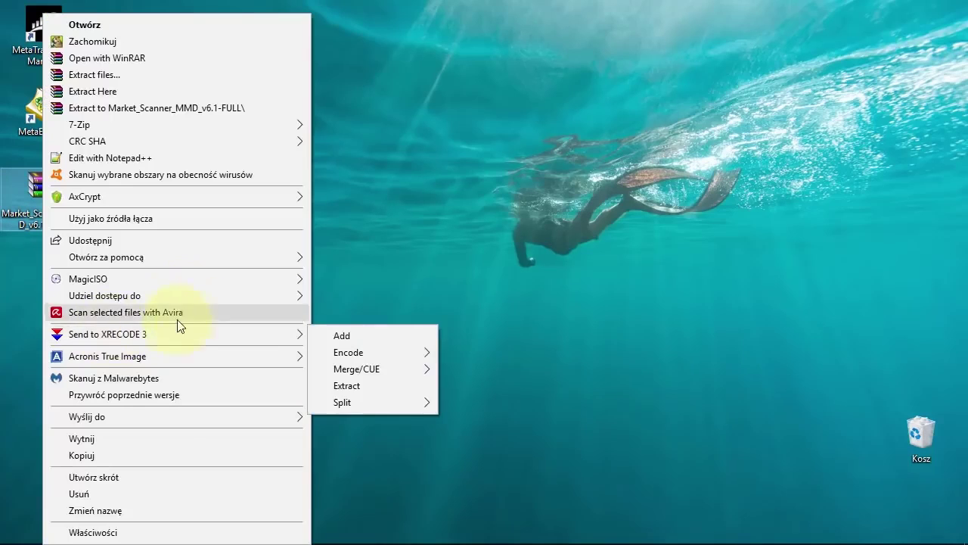
pyautogui.click(363, 378)
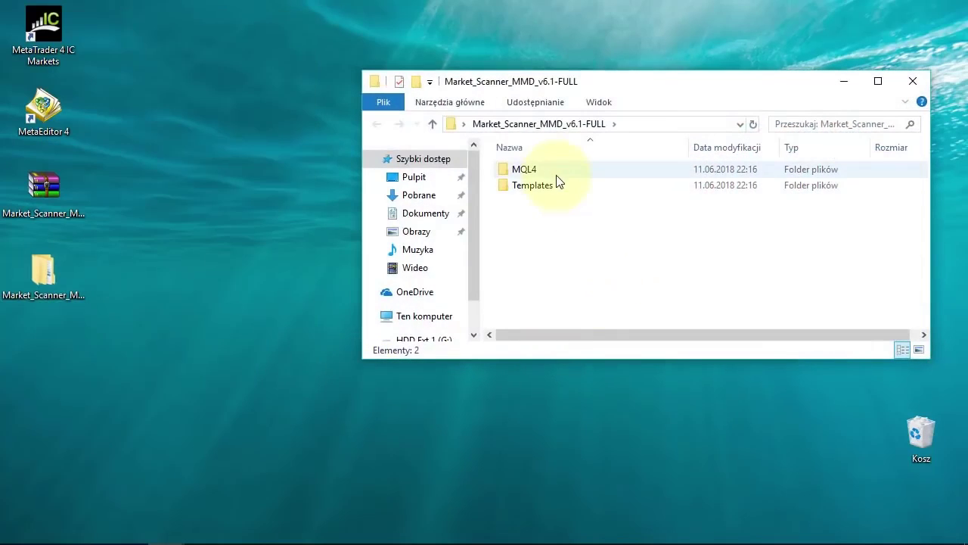
pyautogui.doubleClick(43, 31)
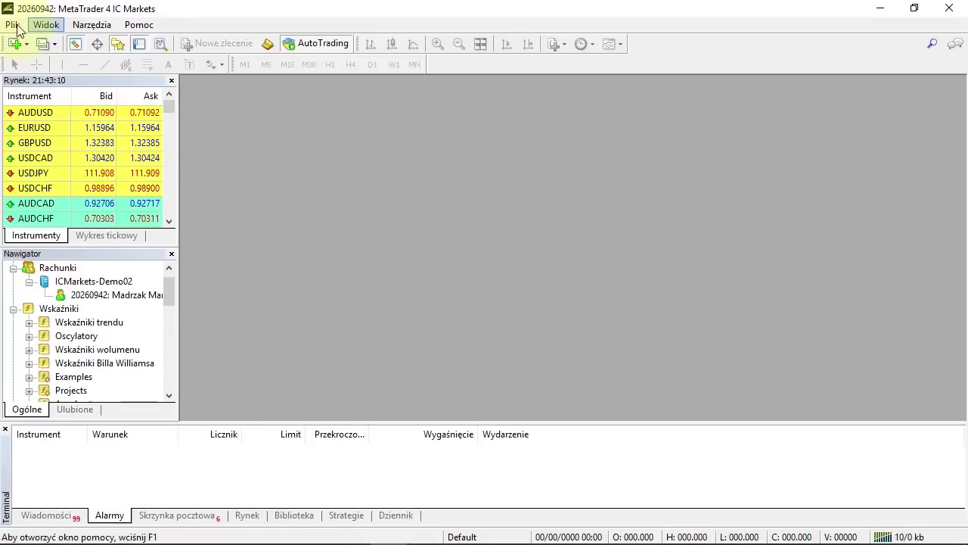
# - Open the terminal's data folder and copy the MQL4 and Templates folders into it
pyautogui.click(14, 25)
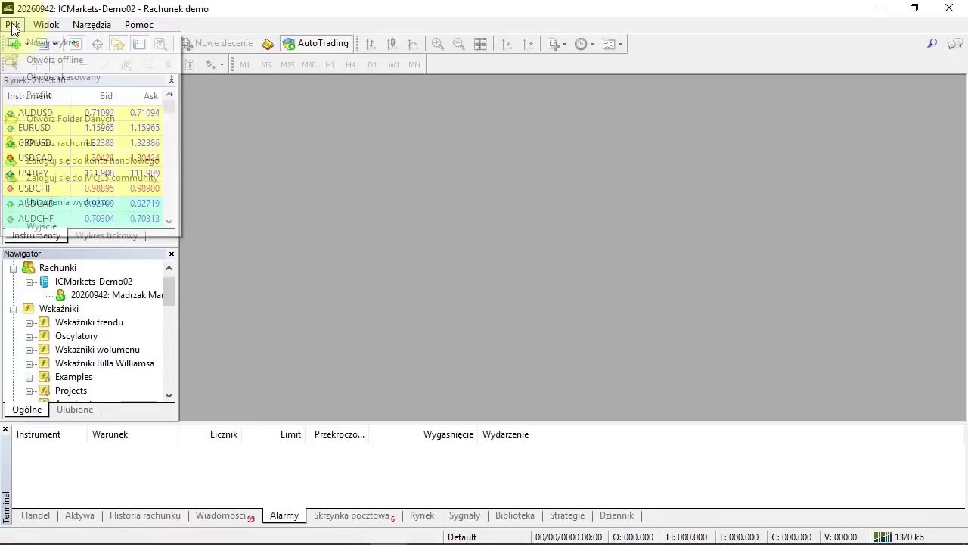
pyautogui.click(70, 119)
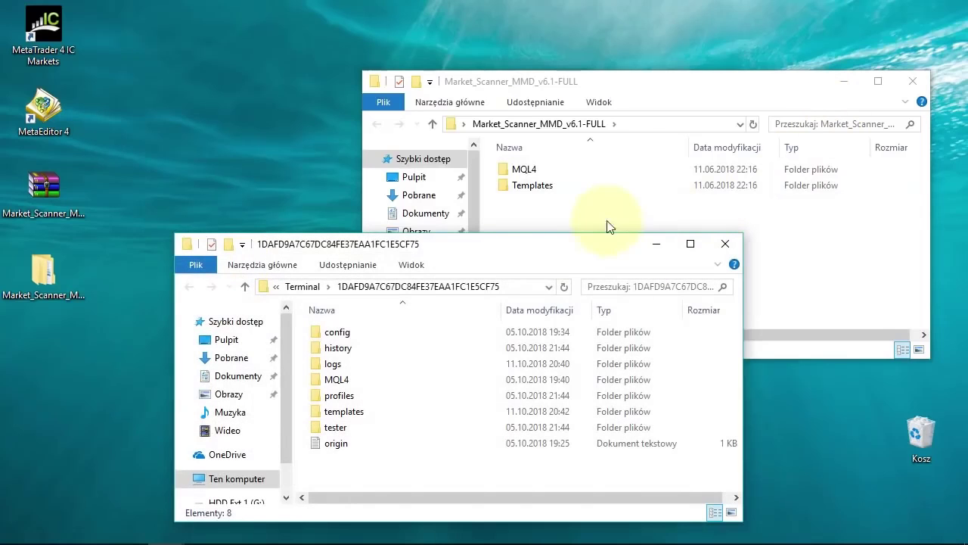
pyautogui.moveTo(564, 244); pyautogui.dragTo(620, 235)
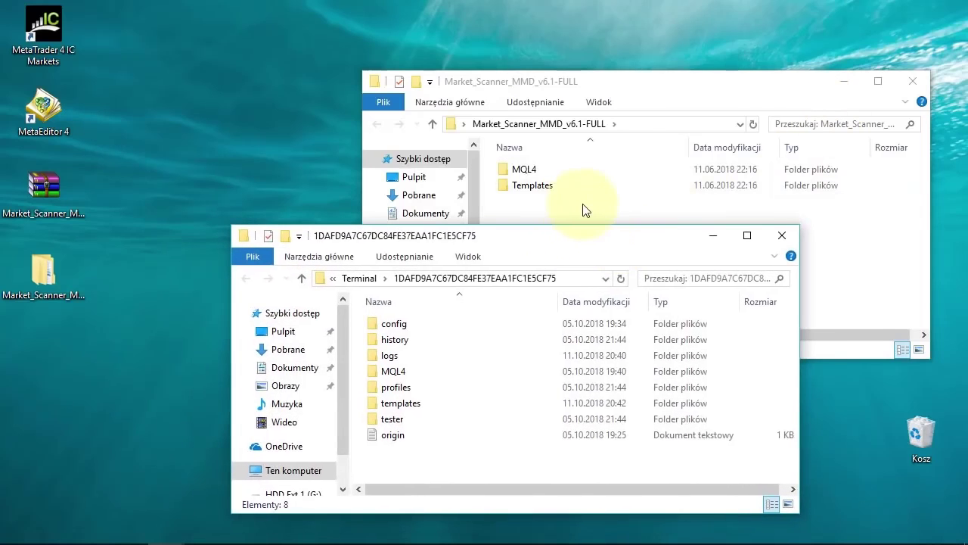
pyautogui.moveTo(582, 209); pyautogui.dragTo(469, 455)
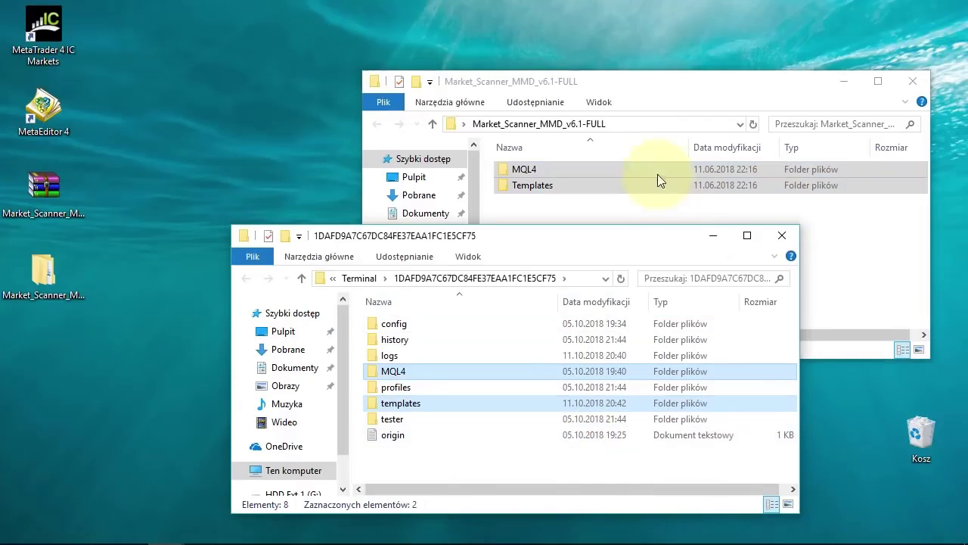
pyautogui.click(528, 209)
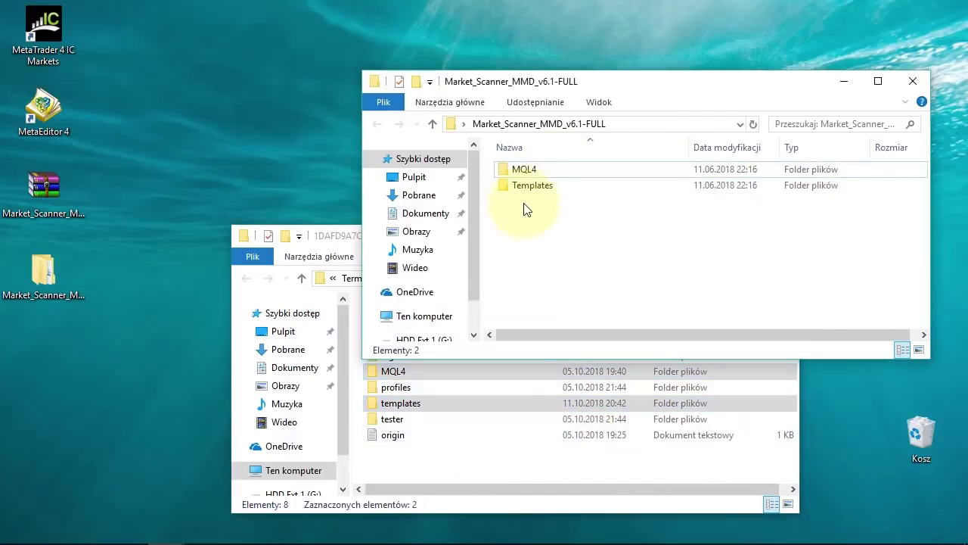
pyautogui.click(472, 467)
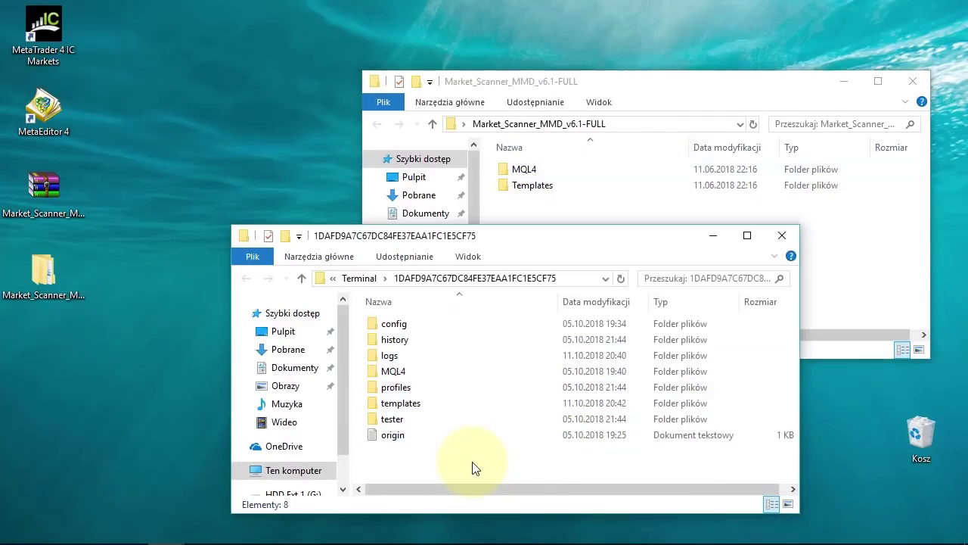
# - Close both Explorer windows and return to MetaTrader 4
pyautogui.click(782, 236)
pyautogui.click(913, 80)
pyautogui.click(389, 525)
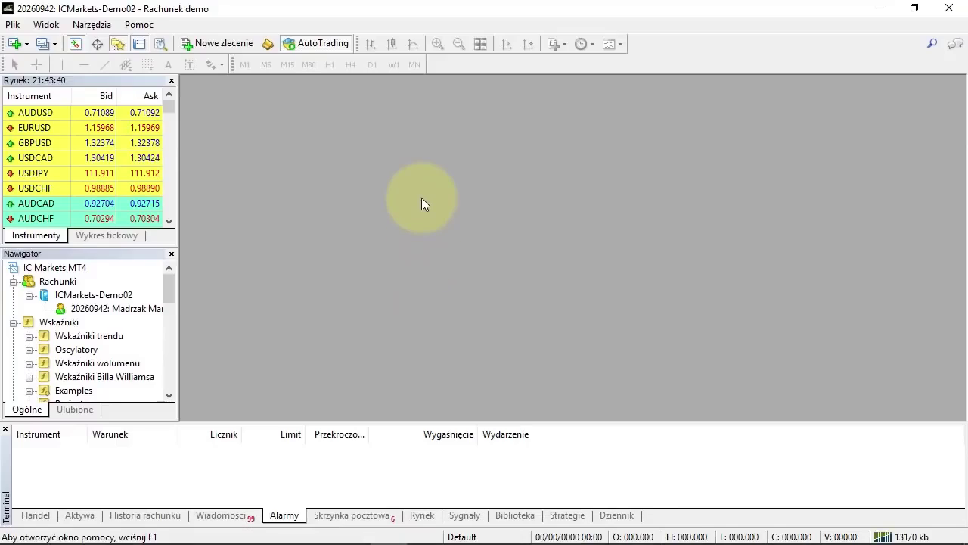
# - Refresh the Navigator and locate the new CandleVolume_09_3_c and CloudsMMDv1.02 indicators
pyautogui.rightClick(61, 325)
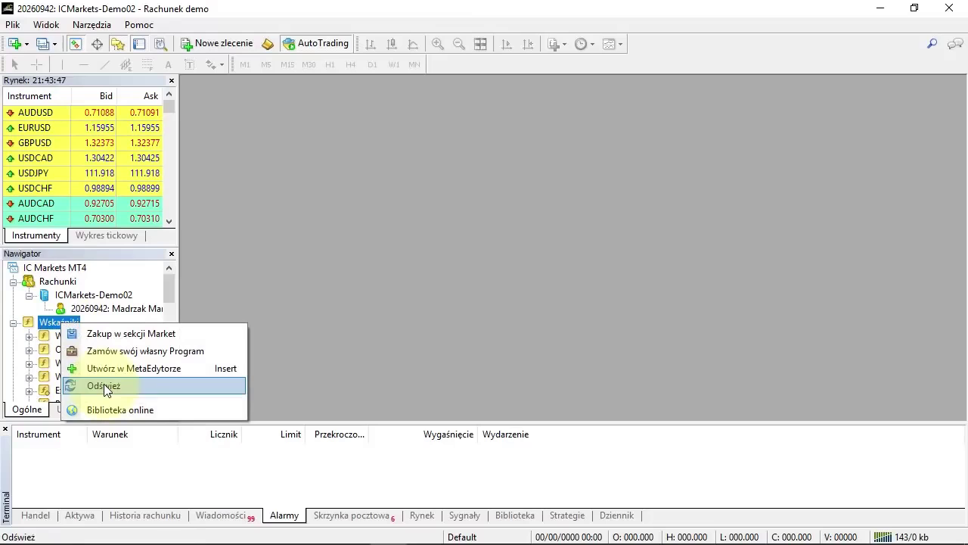
pyautogui.click(103, 385)
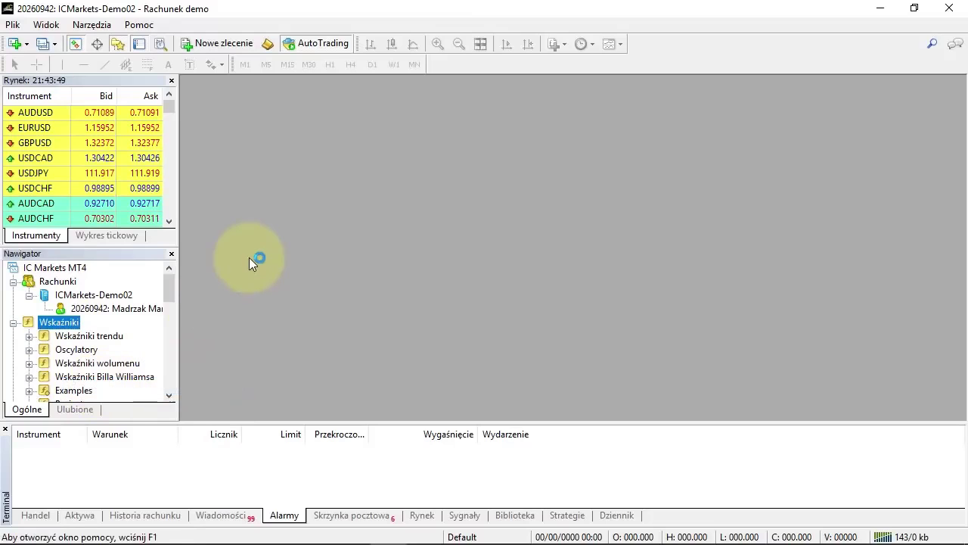
pyautogui.scroll(-10, 161, 380)
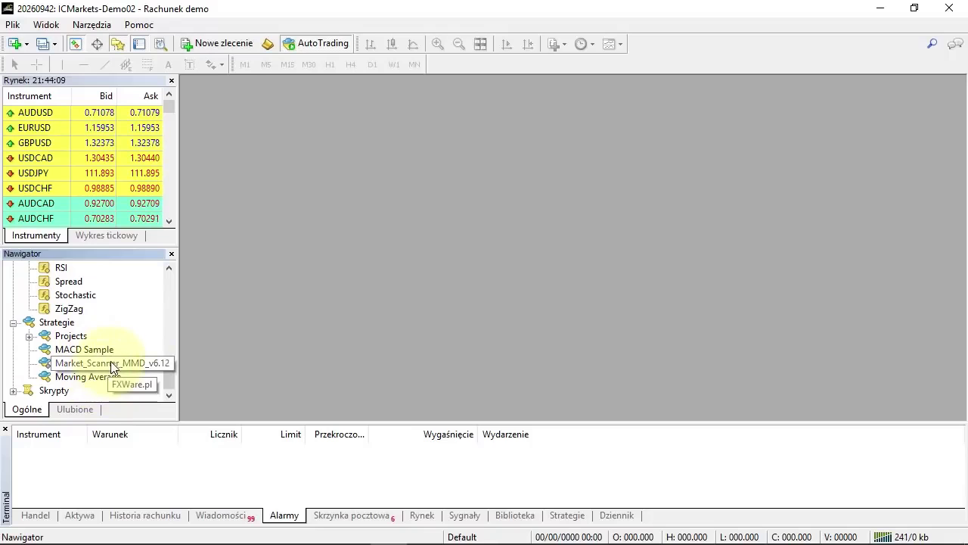
pyautogui.moveTo(168, 369); pyautogui.dragTo(170, 332)
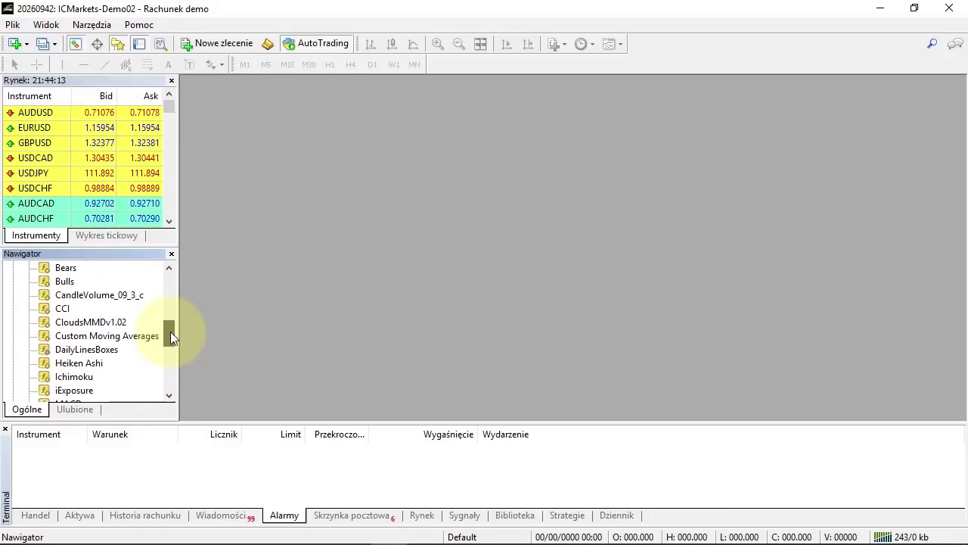
pyautogui.click(83, 293)
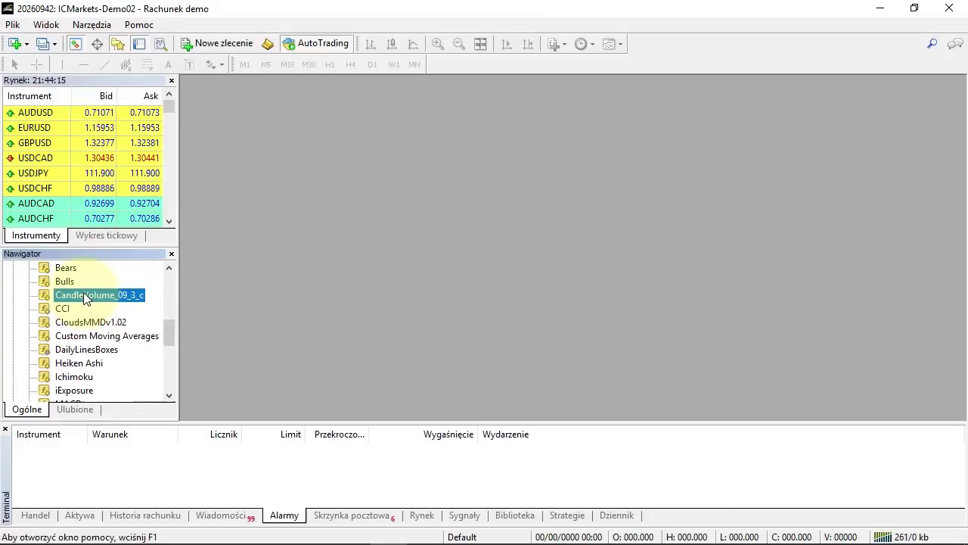
pyautogui.click(94, 322)
pyautogui.moveTo(168, 332); pyautogui.dragTo(175, 281)
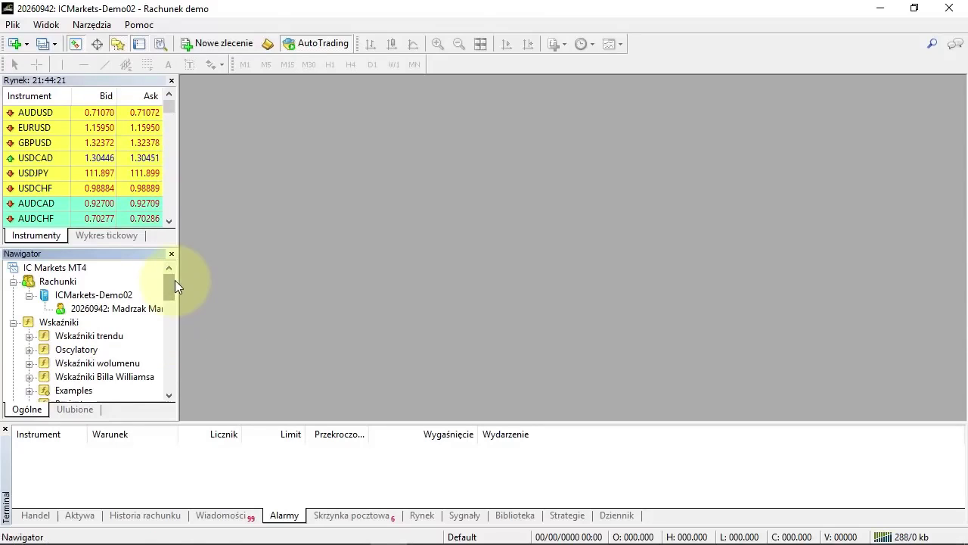
pyautogui.click(36, 129)
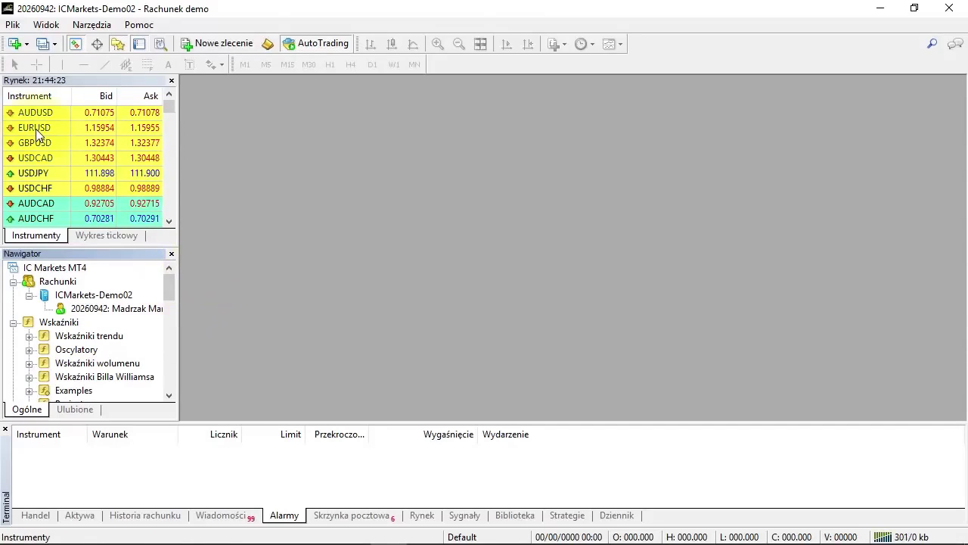
# - Open a EURUSD chart window and drag Market_Scanner_MMD_v6.12 onto it
pyautogui.rightClick(36, 128)
pyautogui.click(129, 158)
pyautogui.moveTo(169, 283); pyautogui.dragTo(169, 385)
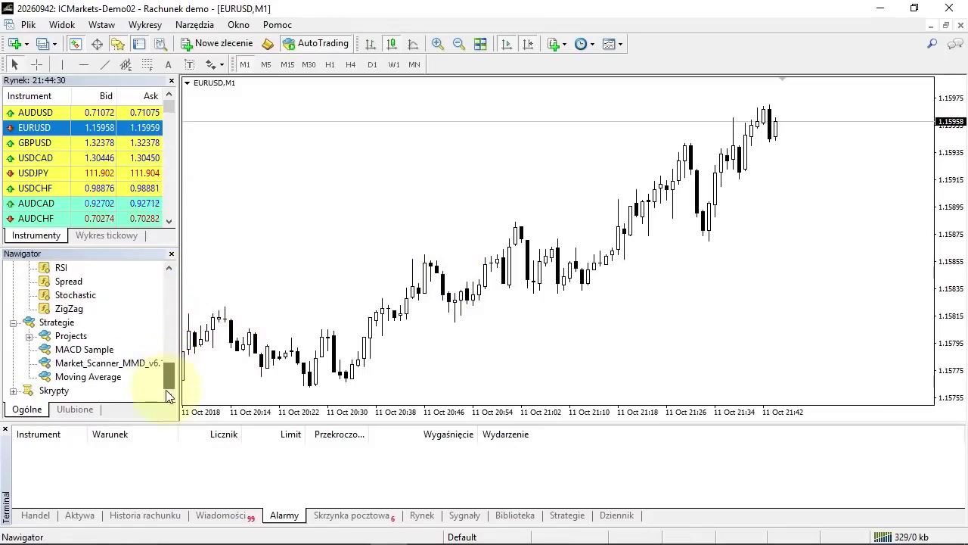
pyautogui.moveTo(106, 363); pyautogui.dragTo(627, 181)
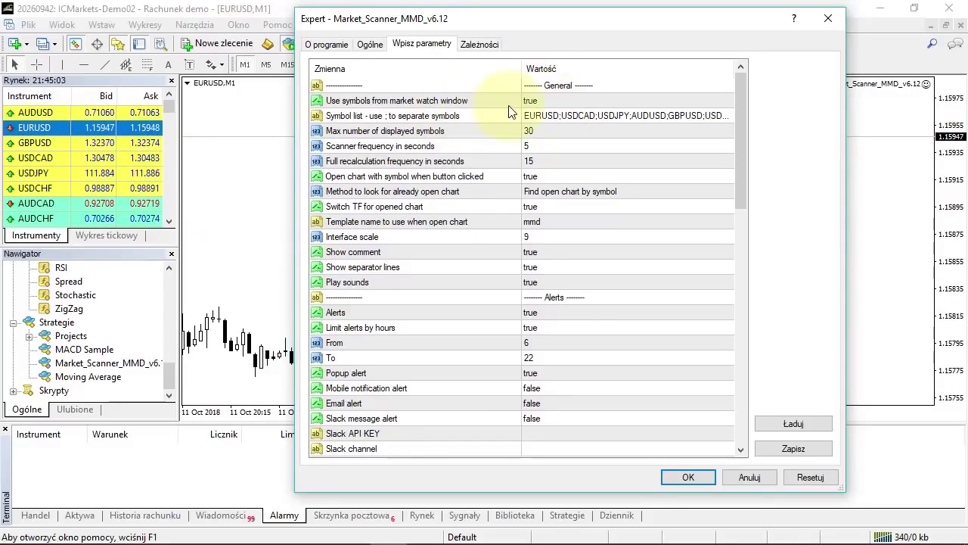
# - Review the symbol inputs (EURUSD;USDCAD;USDJPY;AUDUSD;GBPUSD;USDCHF) and select Max number of displayed symbols
pyautogui.click(556, 115)
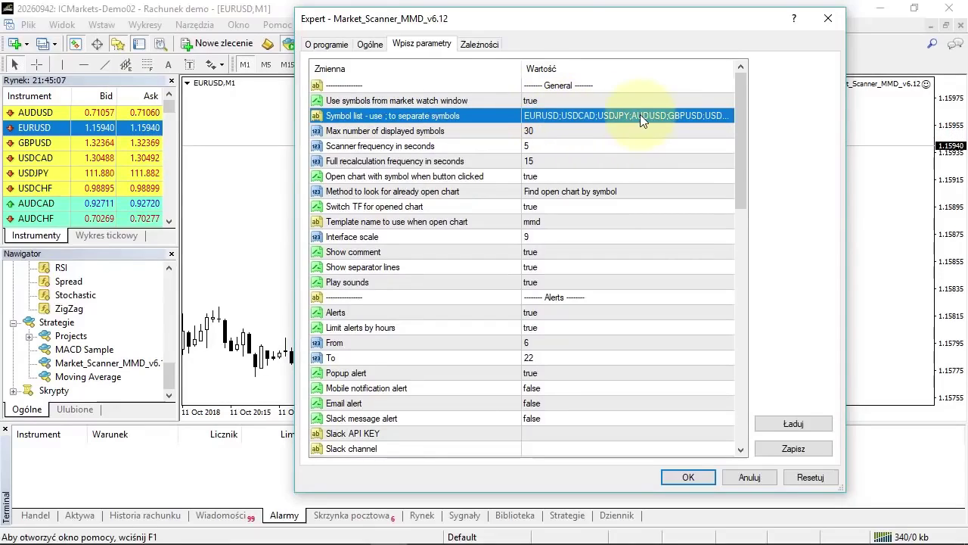
pyautogui.click(556, 102)
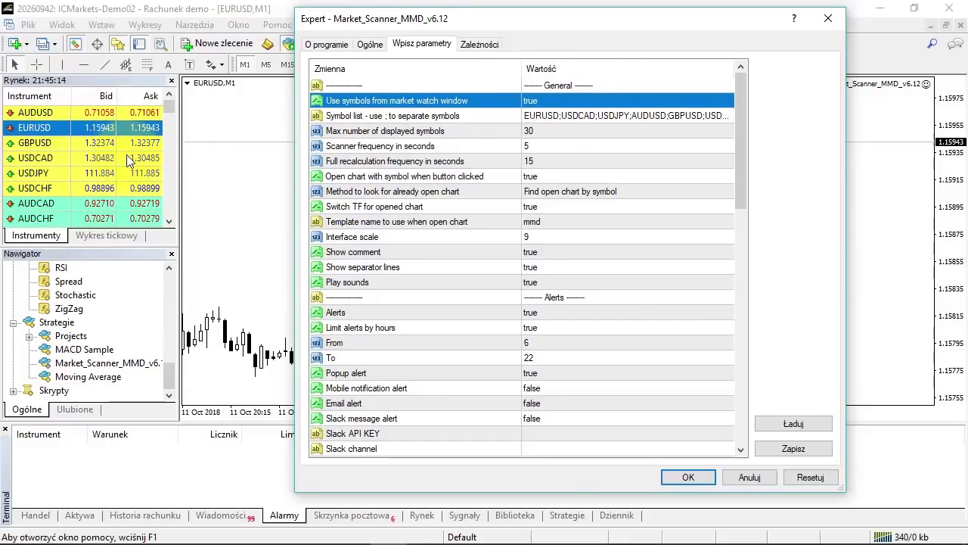
pyautogui.click(573, 99)
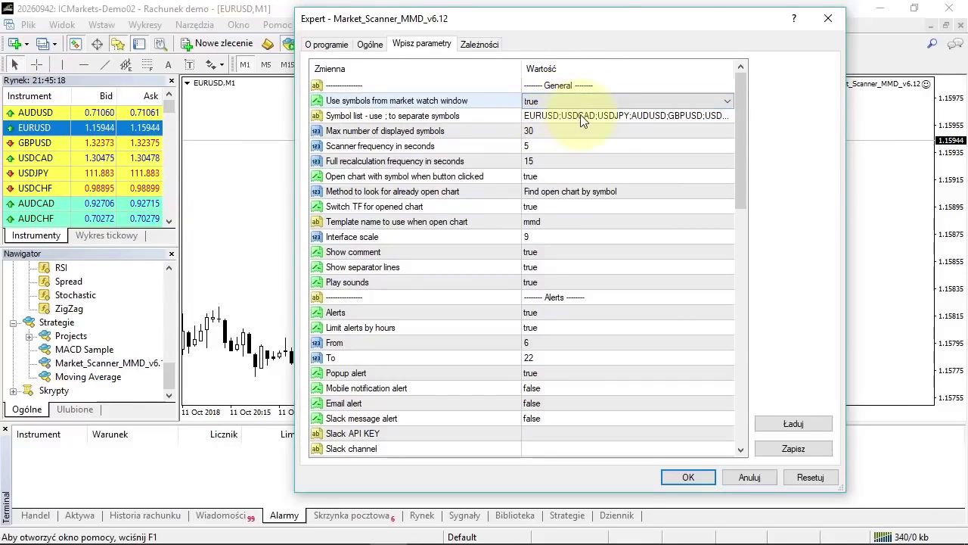
pyautogui.click(664, 115)
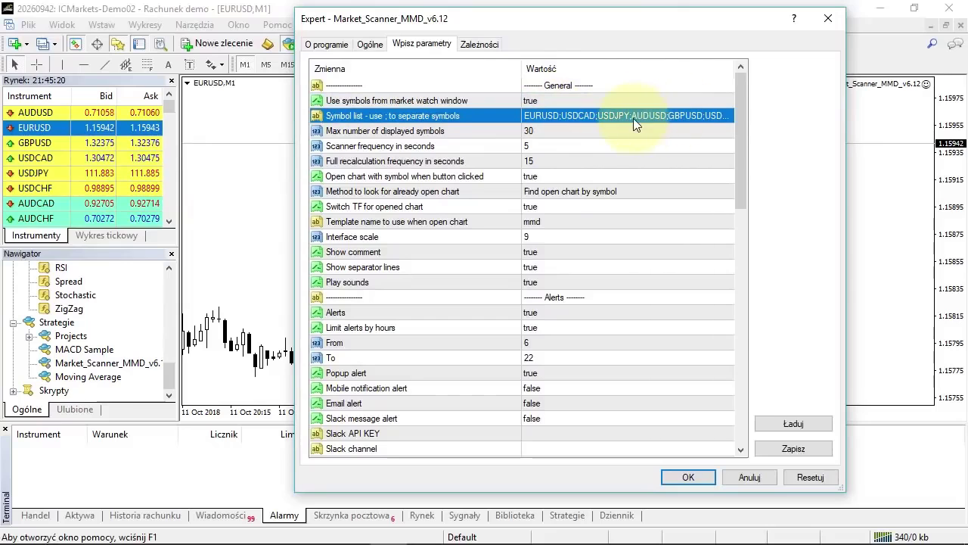
pyautogui.click(633, 118)
pyautogui.click(701, 115)
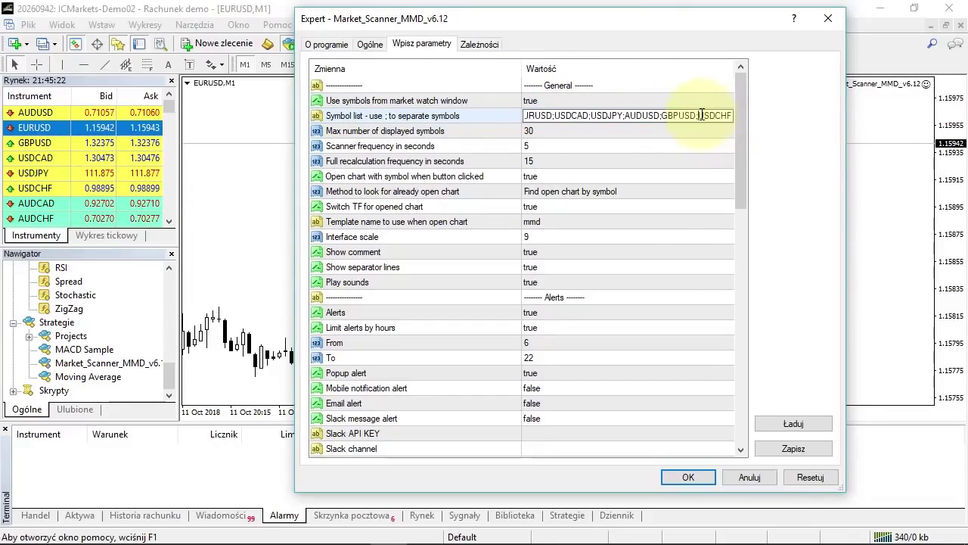
pyautogui.click(431, 132)
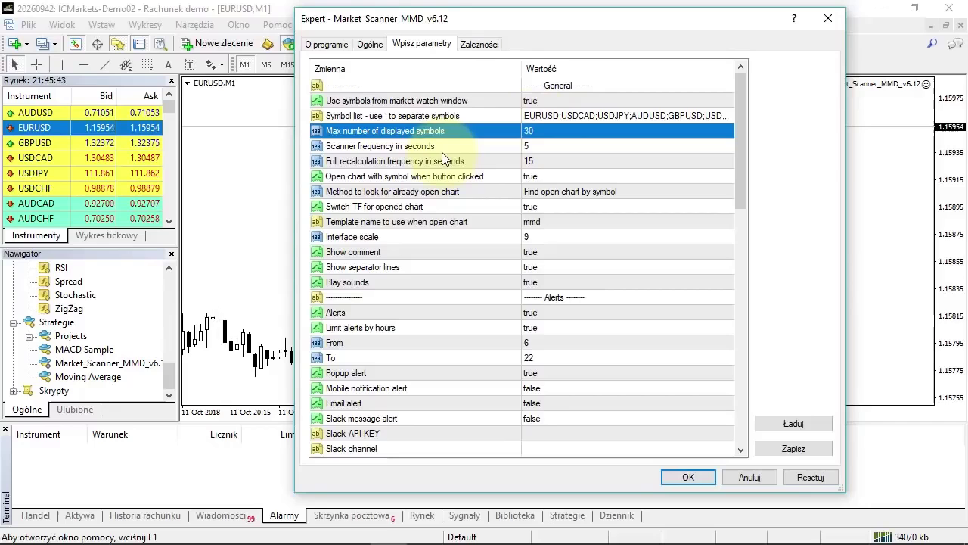
pyautogui.write('25')
pyautogui.click(378, 146)
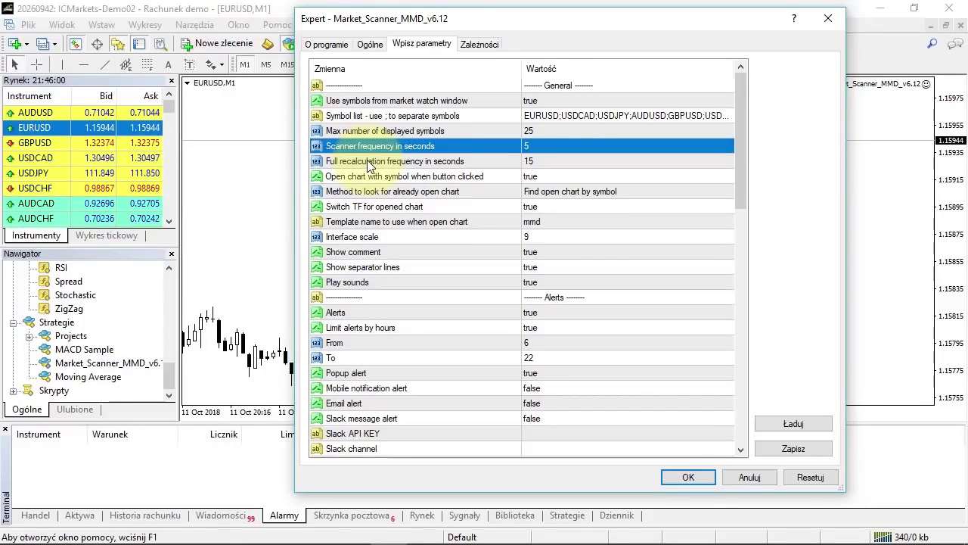
pyautogui.click(369, 161)
pyautogui.click(424, 177)
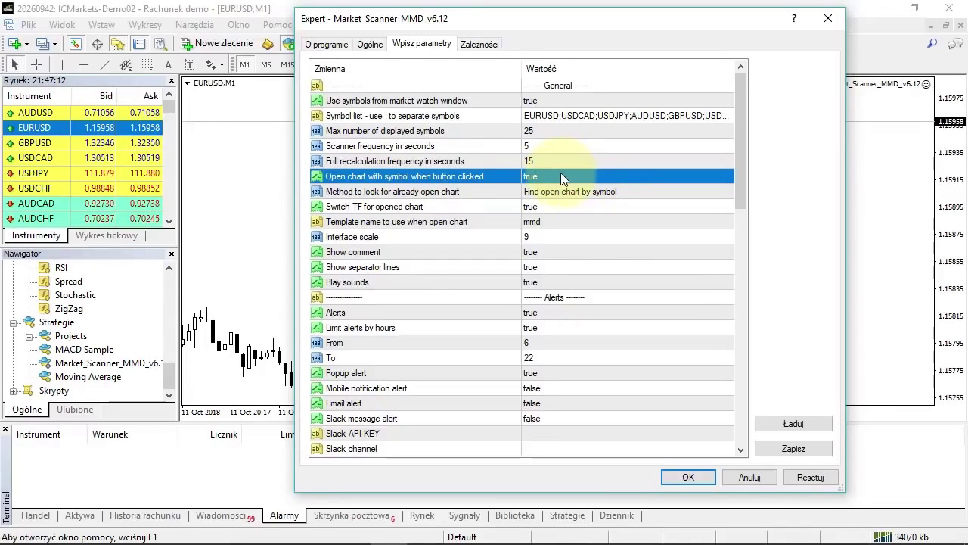
pyautogui.click(458, 191)
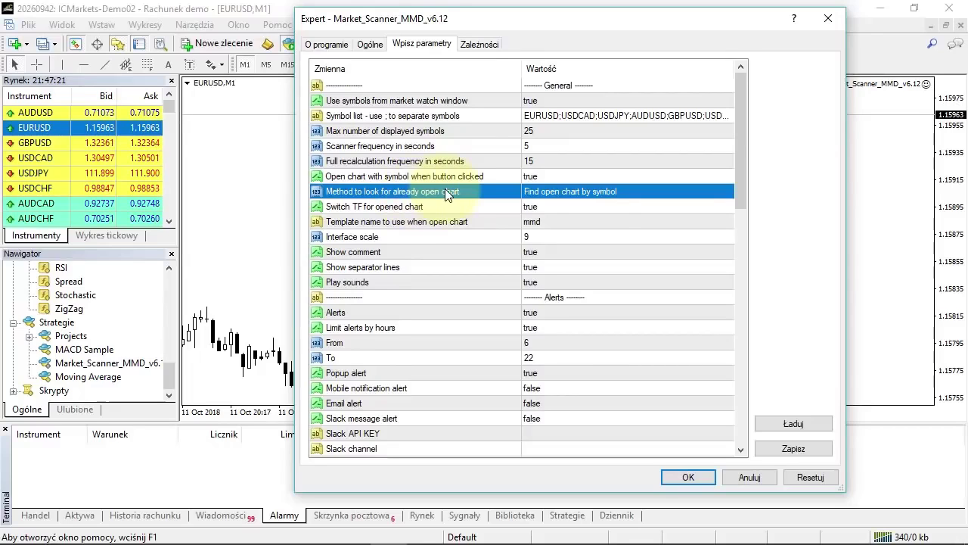
pyautogui.doubleClick(637, 189)
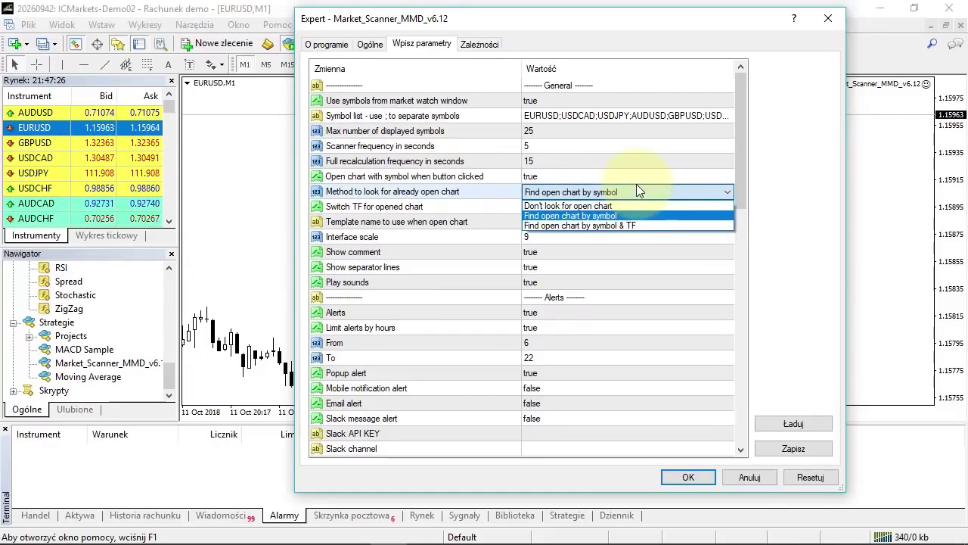
pyautogui.click(633, 205)
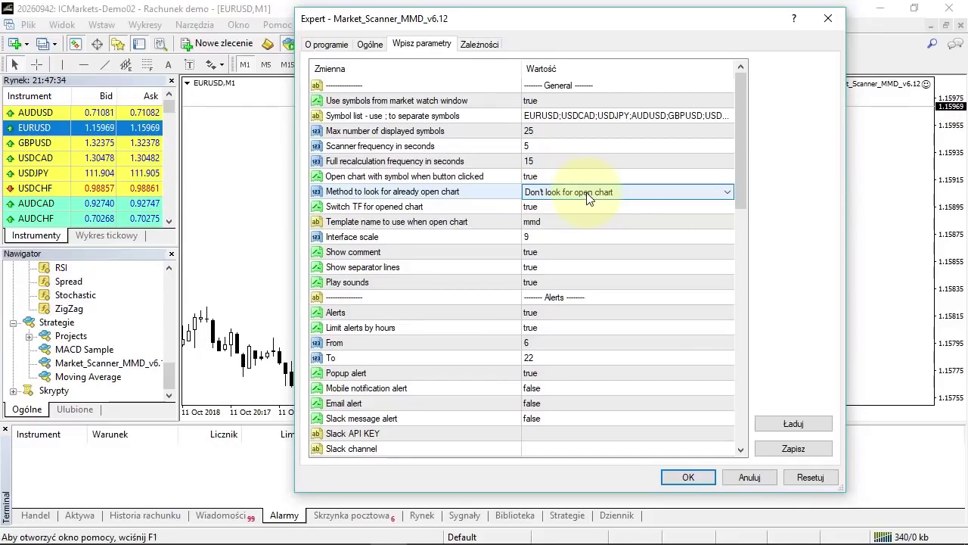
pyautogui.click(646, 194)
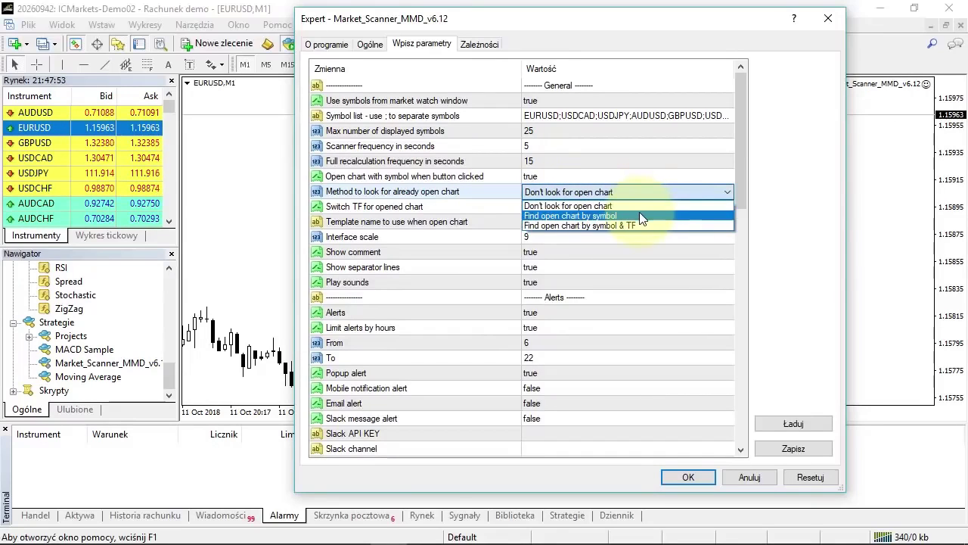
pyautogui.click(639, 213)
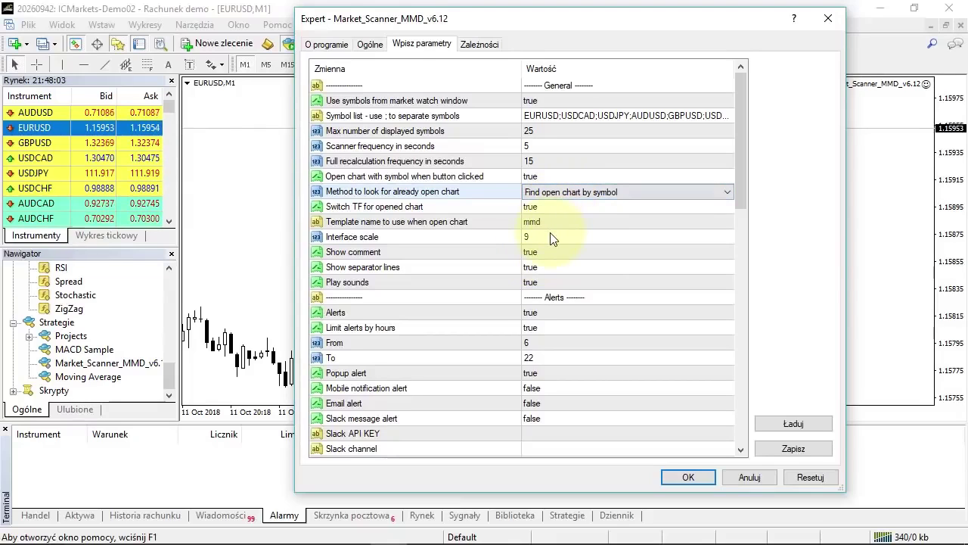
pyautogui.click(633, 194)
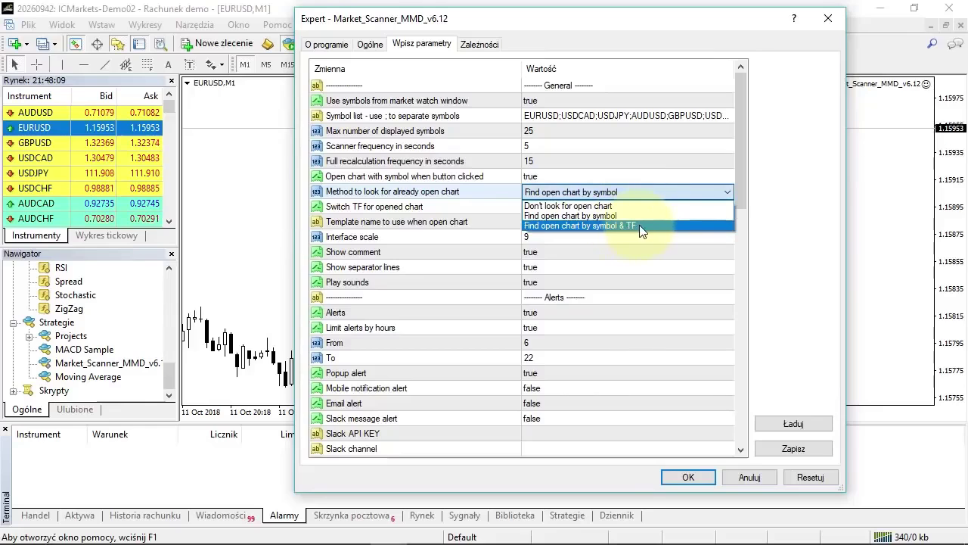
pyautogui.click(466, 209)
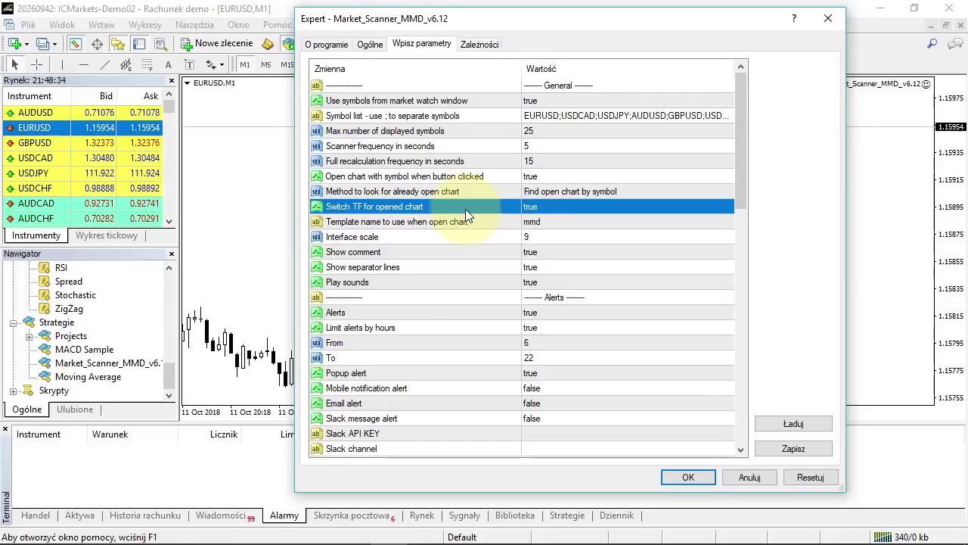
pyautogui.click(445, 221)
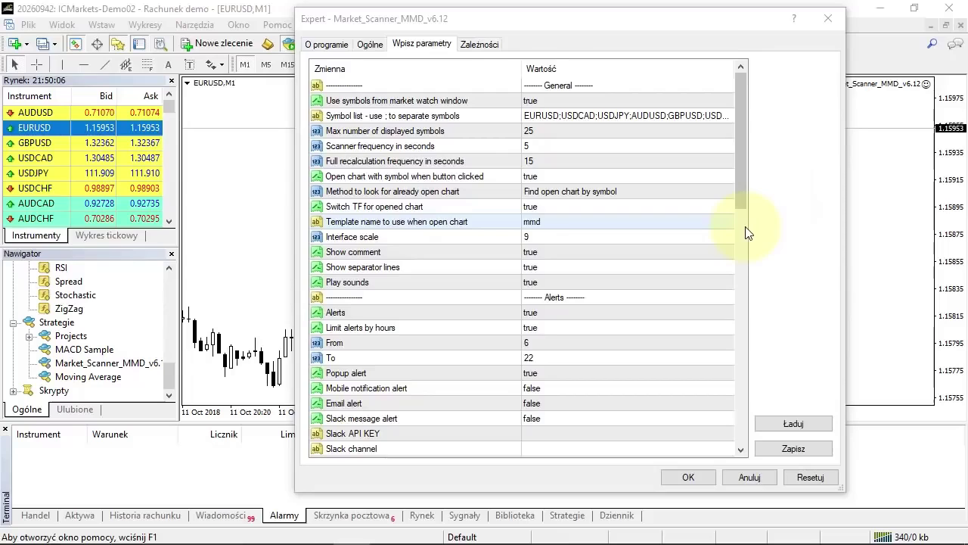
pyautogui.click(389, 236)
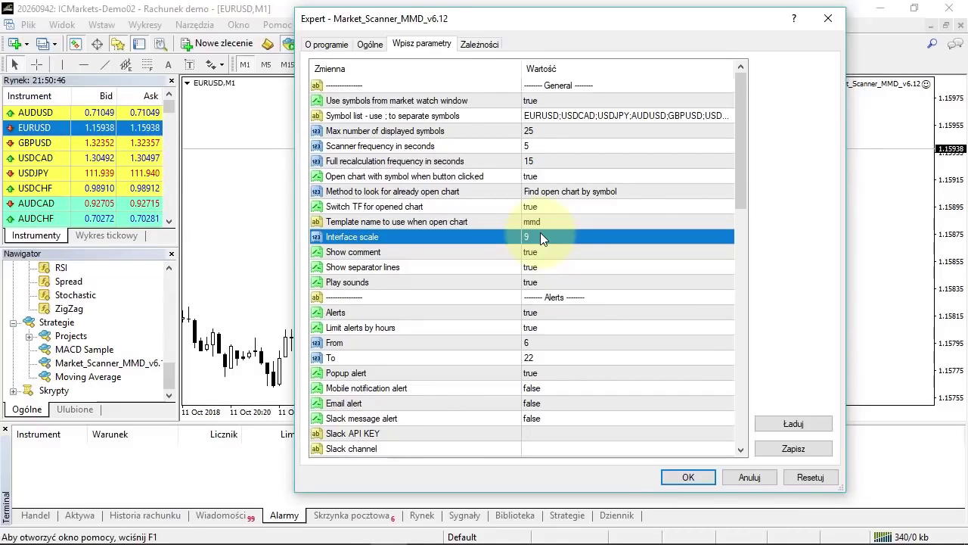
pyautogui.click(535, 269)
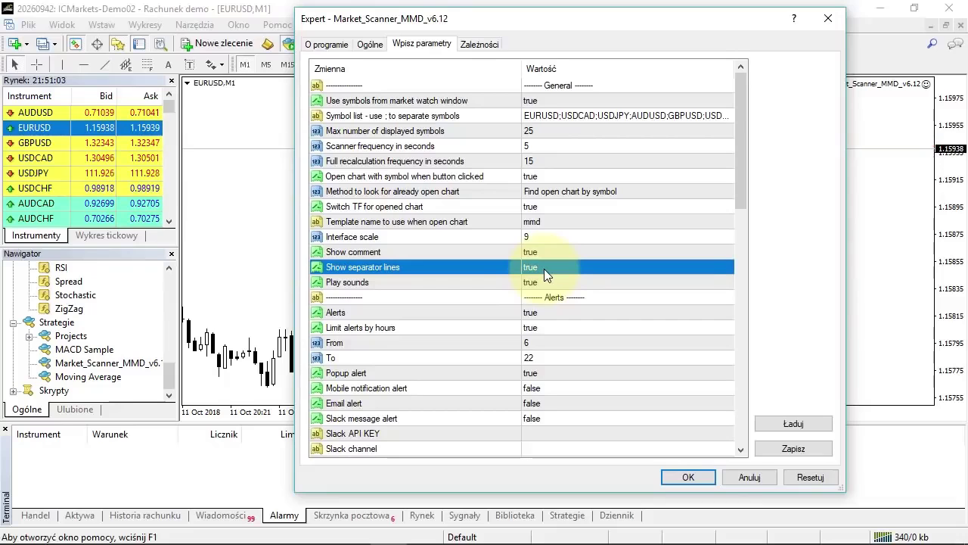
pyautogui.click(544, 297)
pyautogui.scroll(-3, 560, 280)
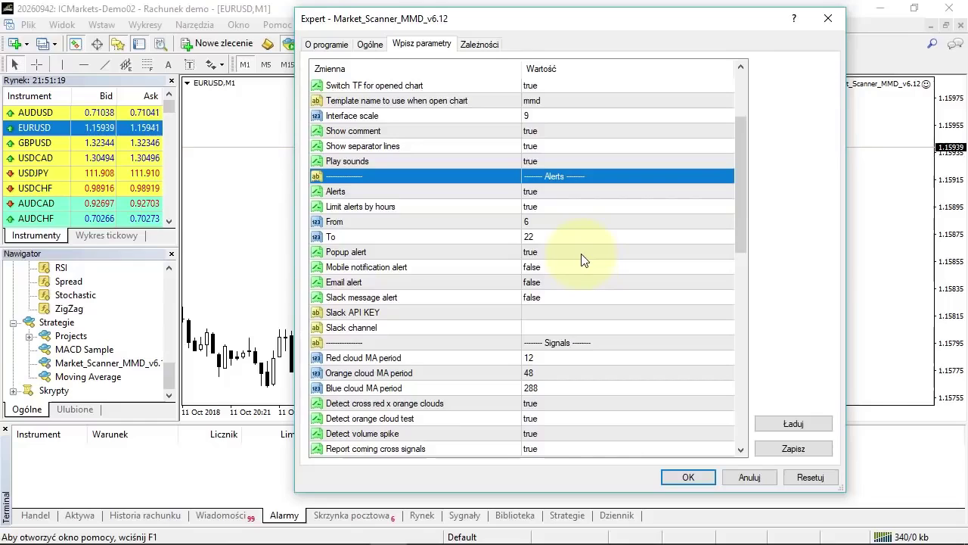
pyautogui.click(548, 190)
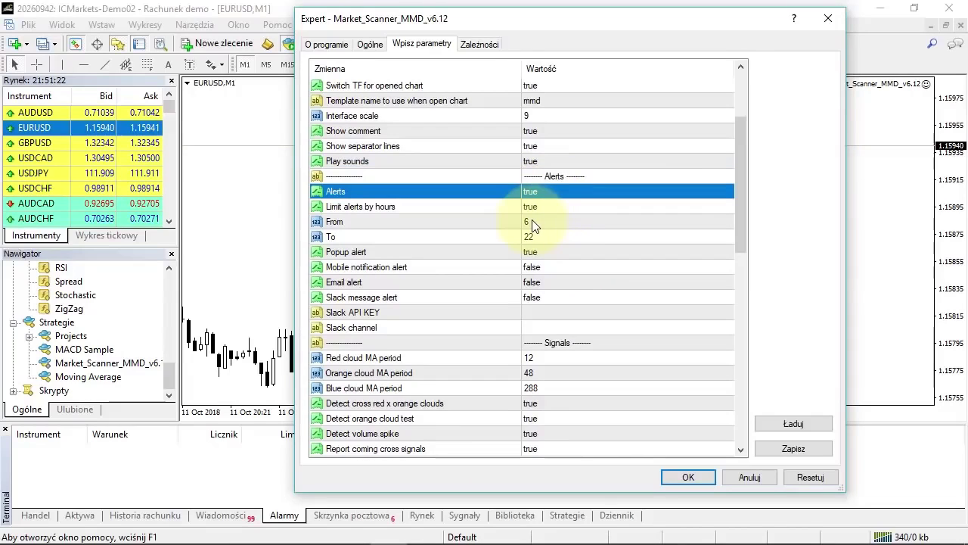
pyautogui.click(438, 208)
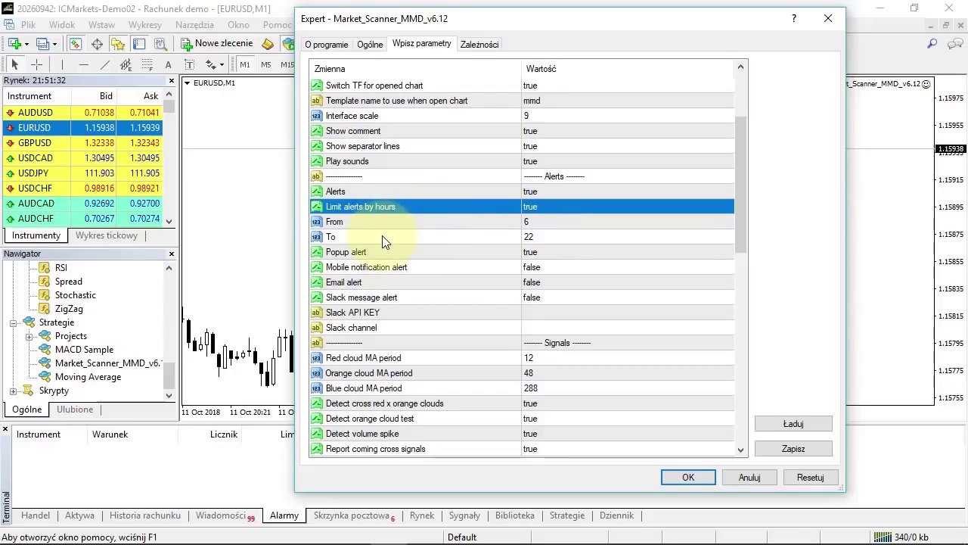
pyautogui.click(533, 239)
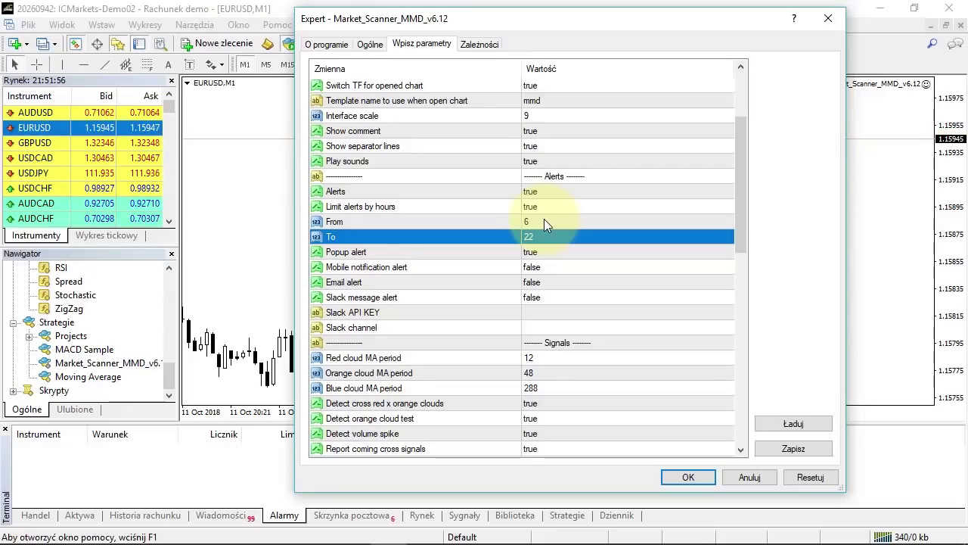
pyautogui.click(550, 251)
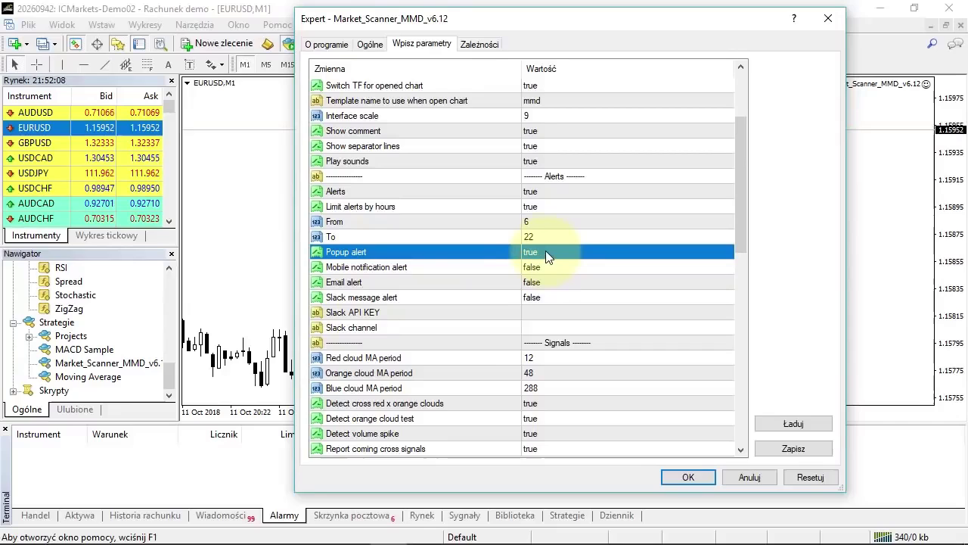
pyautogui.click(429, 266)
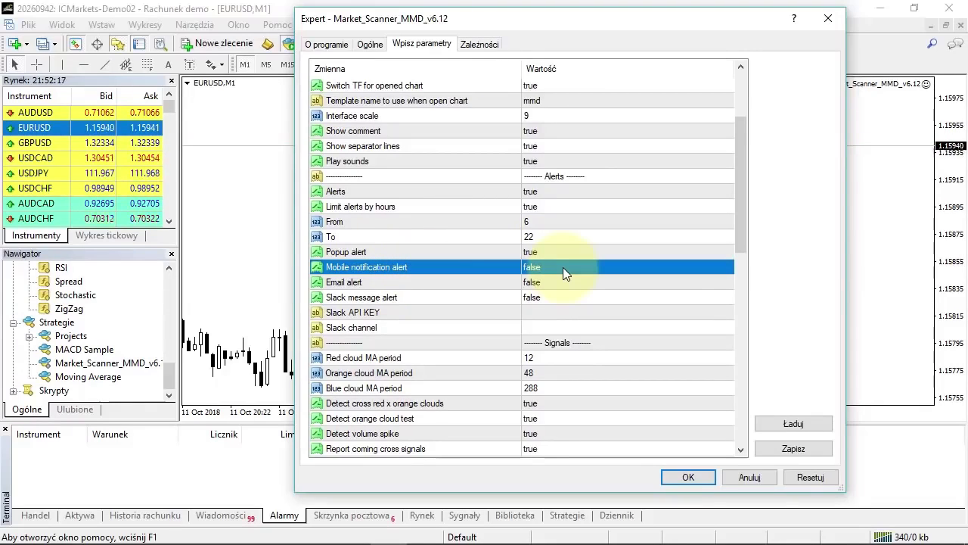
pyautogui.click(583, 277)
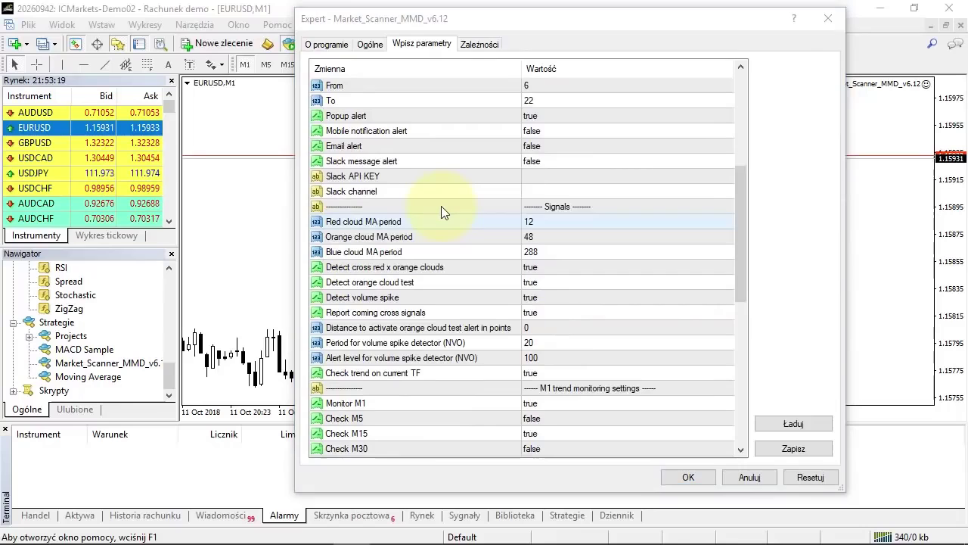
pyautogui.click(441, 208)
pyautogui.scroll(-1, 533, 181)
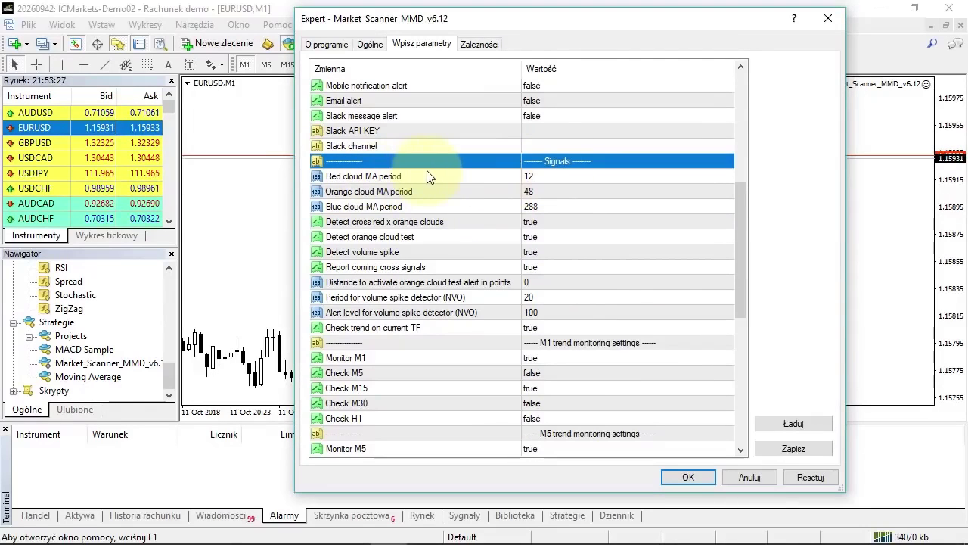
pyautogui.click(541, 205)
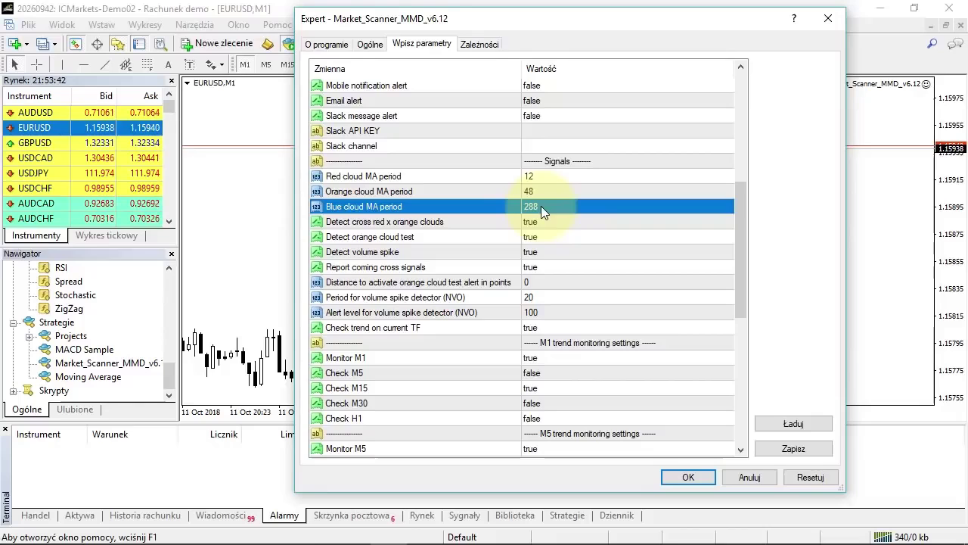
pyautogui.click(369, 224)
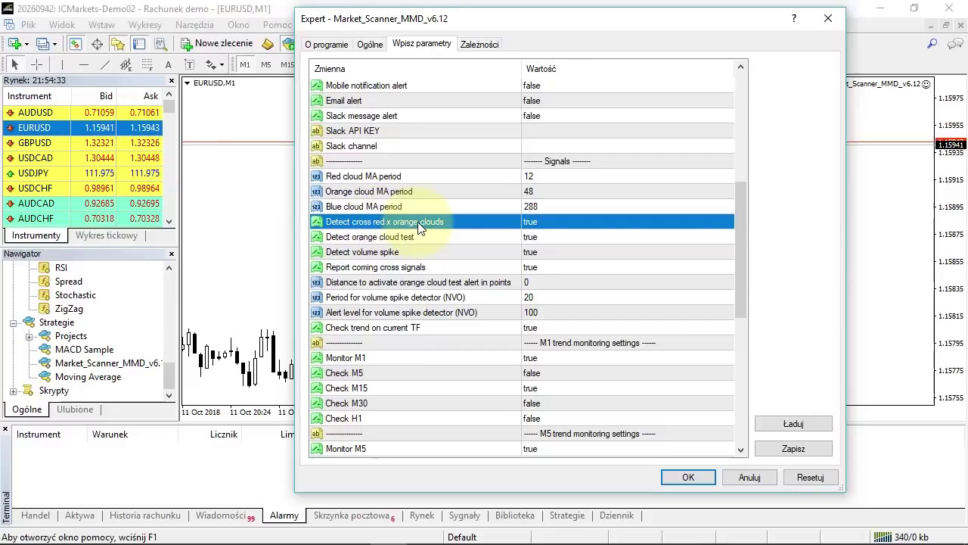
pyautogui.click(408, 236)
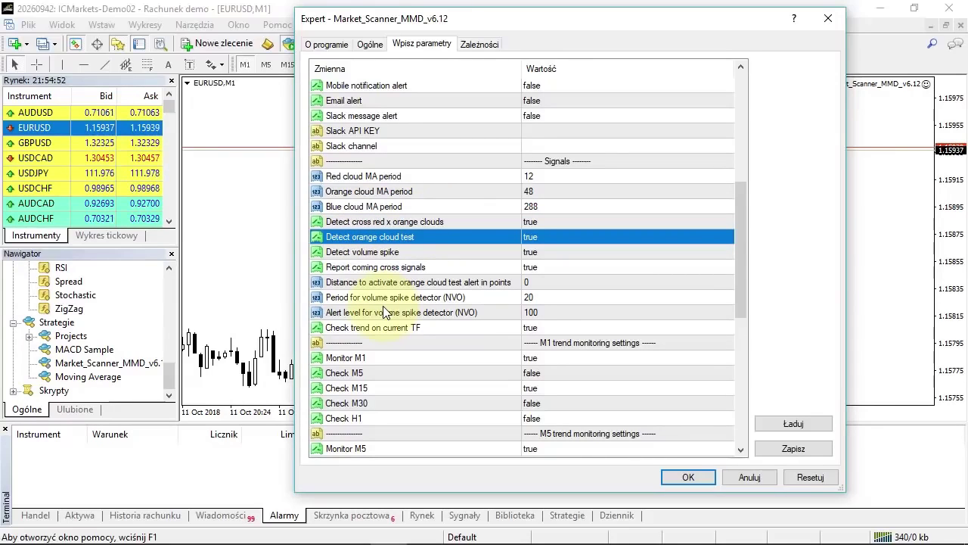
pyautogui.press('Down')
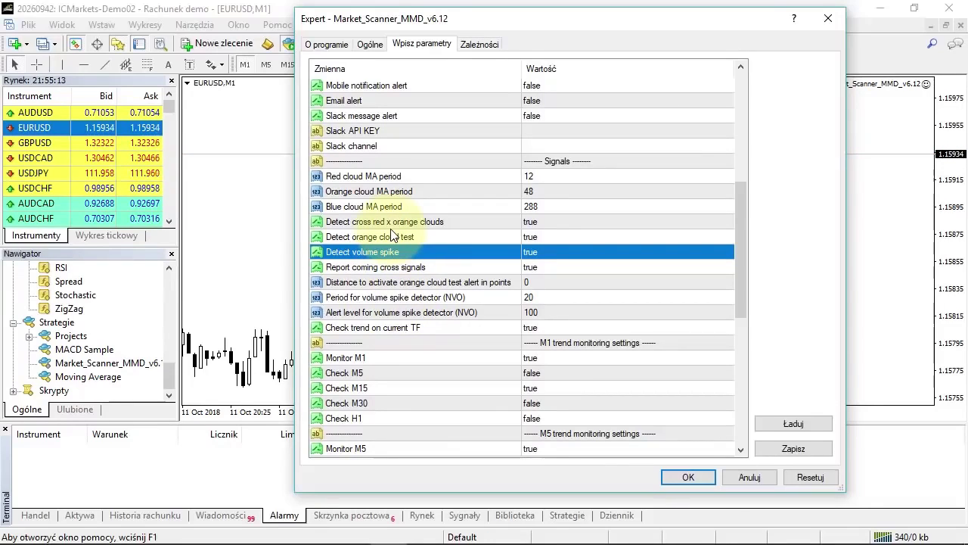
pyautogui.press('Down')
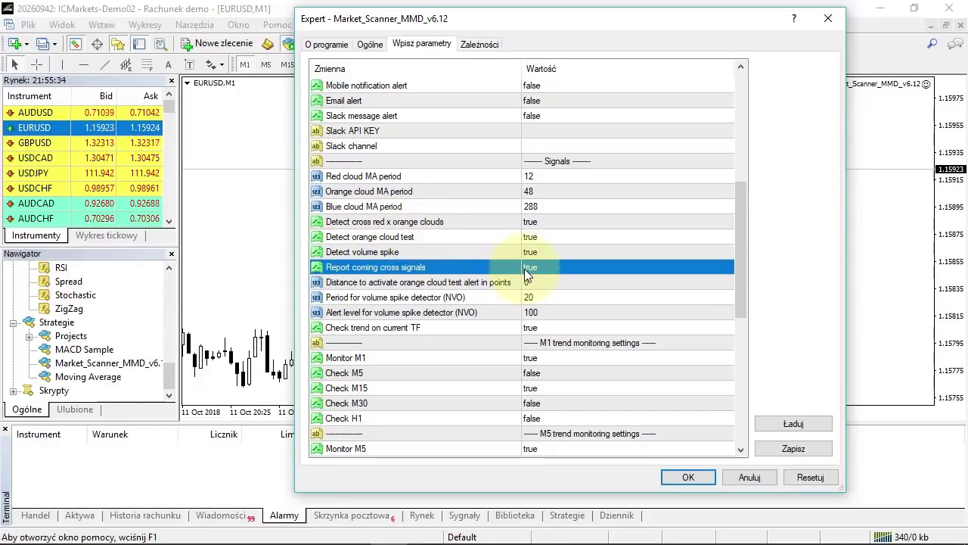
pyautogui.click(381, 225)
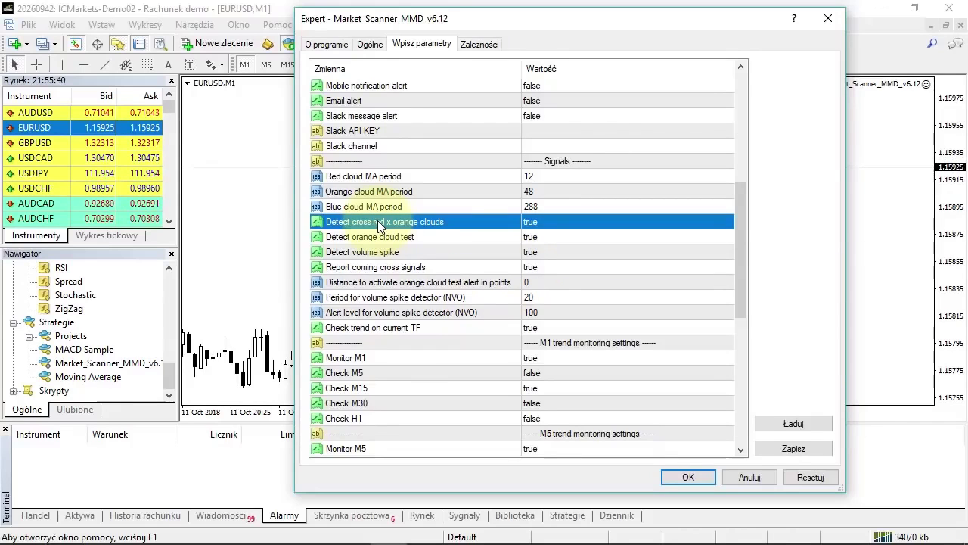
pyautogui.click(401, 283)
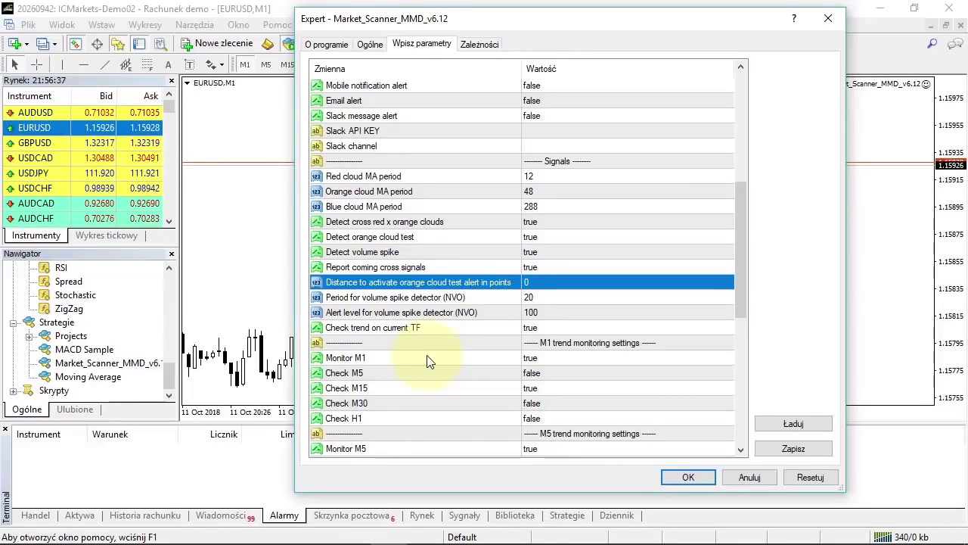
# - Enter 20 as the orange cloud test distance and select the NVO alert level setting
pyautogui.write('20')
pyautogui.press('Return')
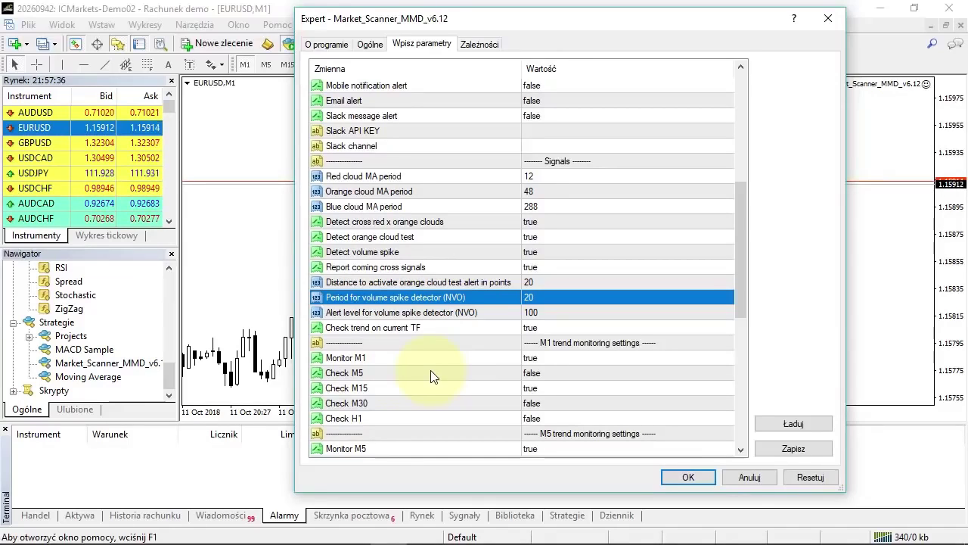
pyautogui.click(449, 312)
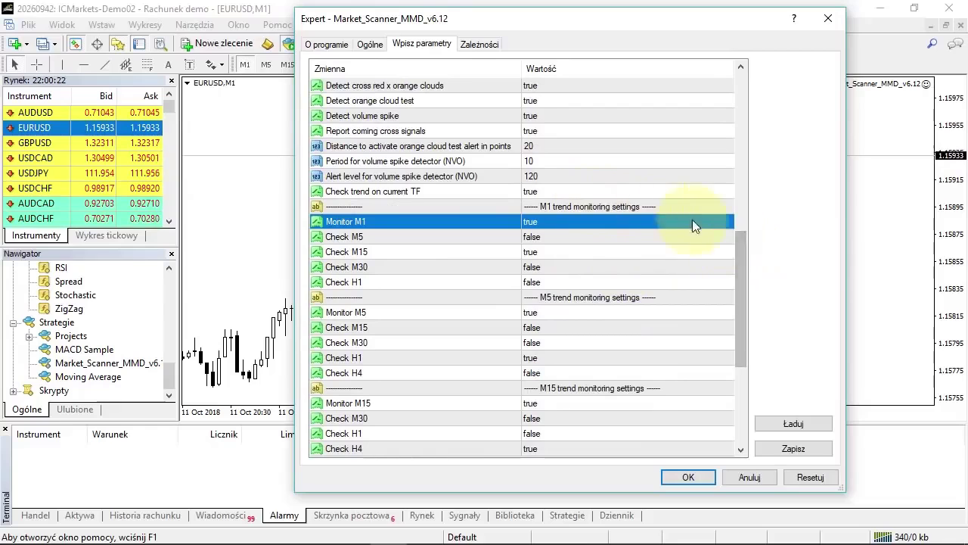
# - Browse the trend-monitoring inputs from the M5 section down to Monitor H4
pyautogui.moveTo(745, 250)
pyautogui.mouseDown()
pyautogui.moveTo(740, 360)
pyautogui.moveTo(731, 261)
pyautogui.mouseUp()
pyautogui.click(533, 267)
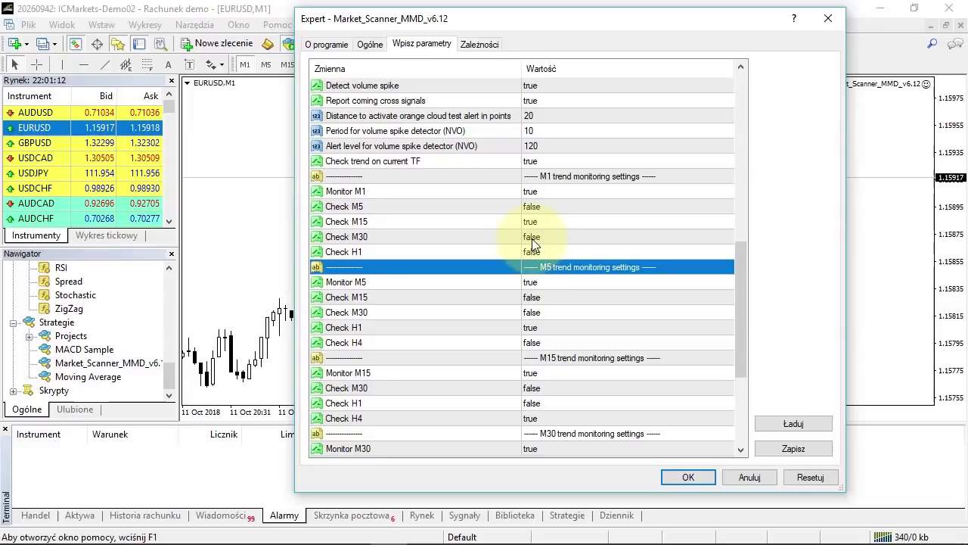
pyautogui.click(380, 373)
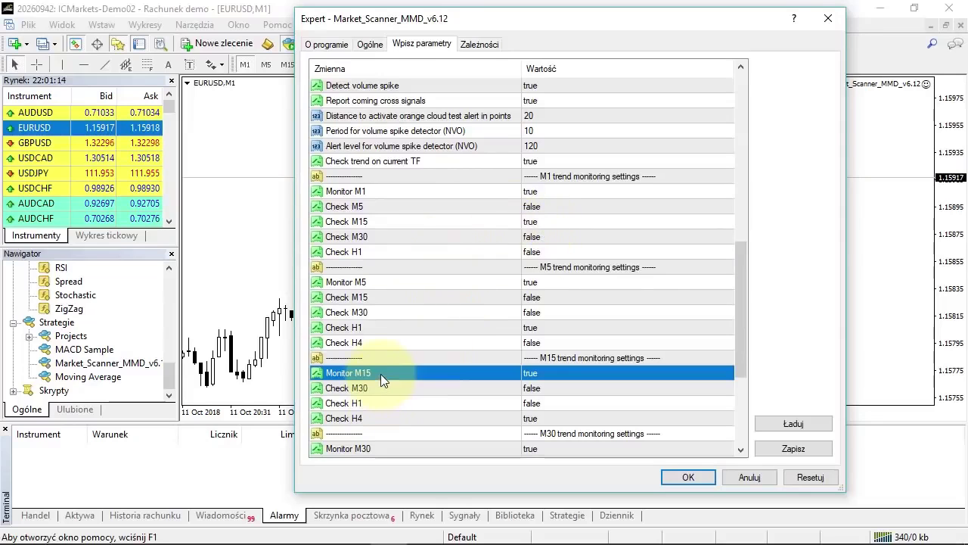
pyautogui.scroll(-3, 443, 348)
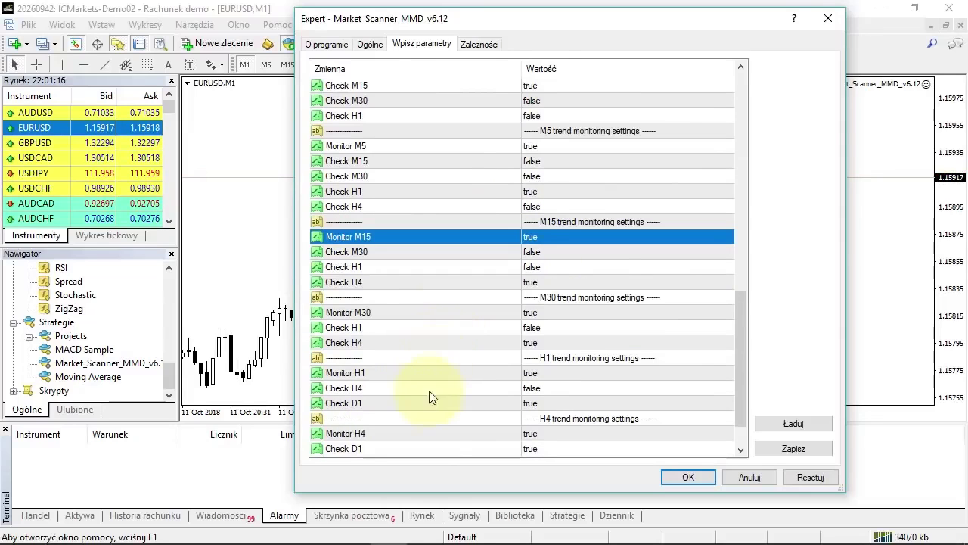
pyautogui.click(419, 435)
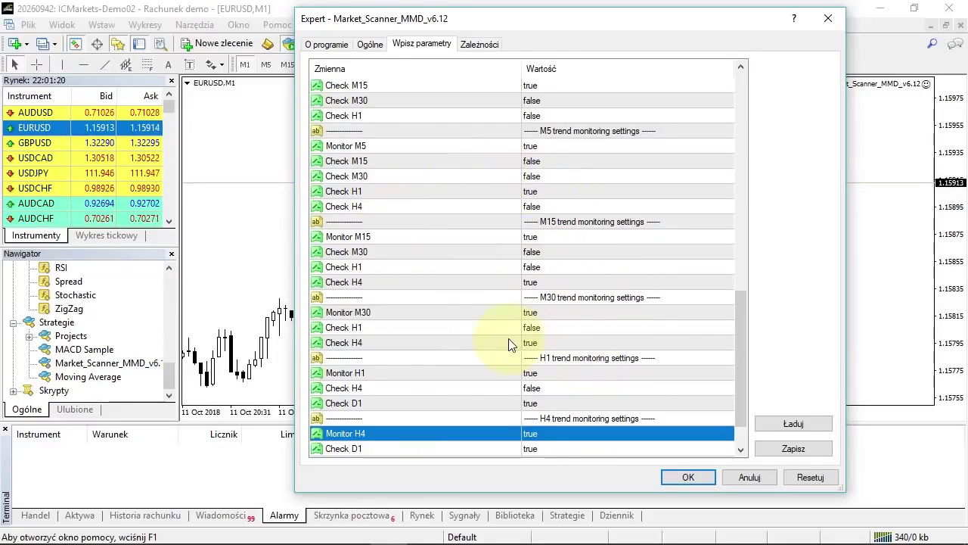
# - Check the Monitor M1 and Check M5 parameters while scrolling back to the list's top
pyautogui.scroll(1, 454, 255)
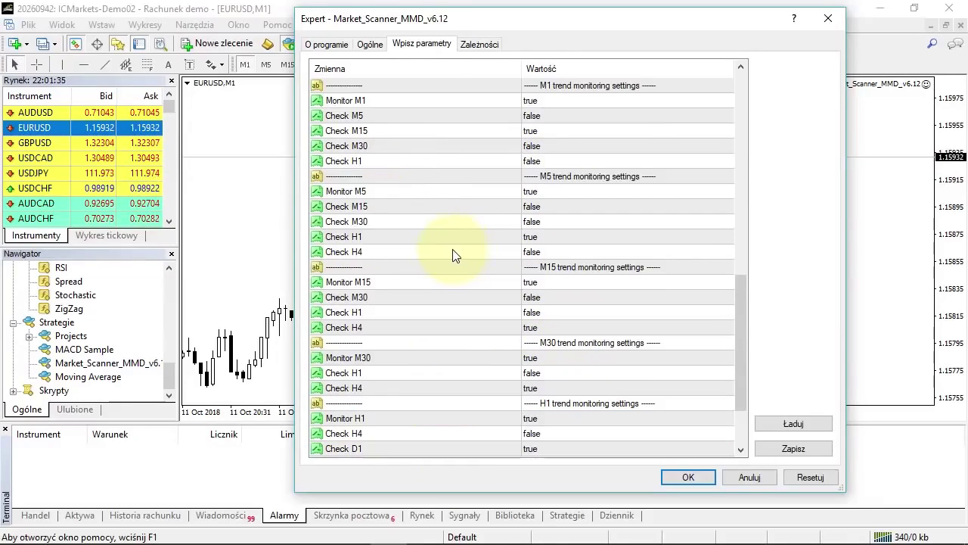
pyautogui.click(365, 100)
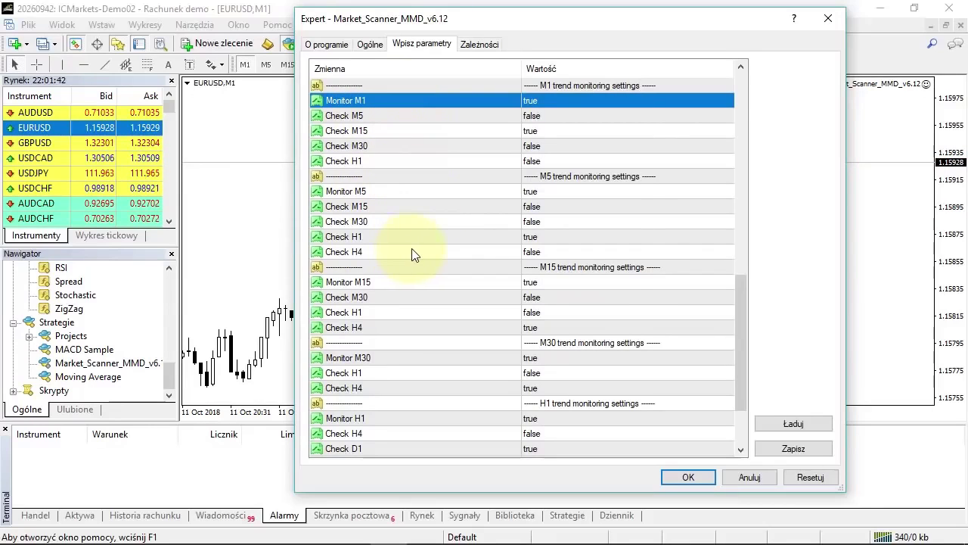
pyautogui.scroll(1, 454, 257)
pyautogui.scroll(1, 473, 269)
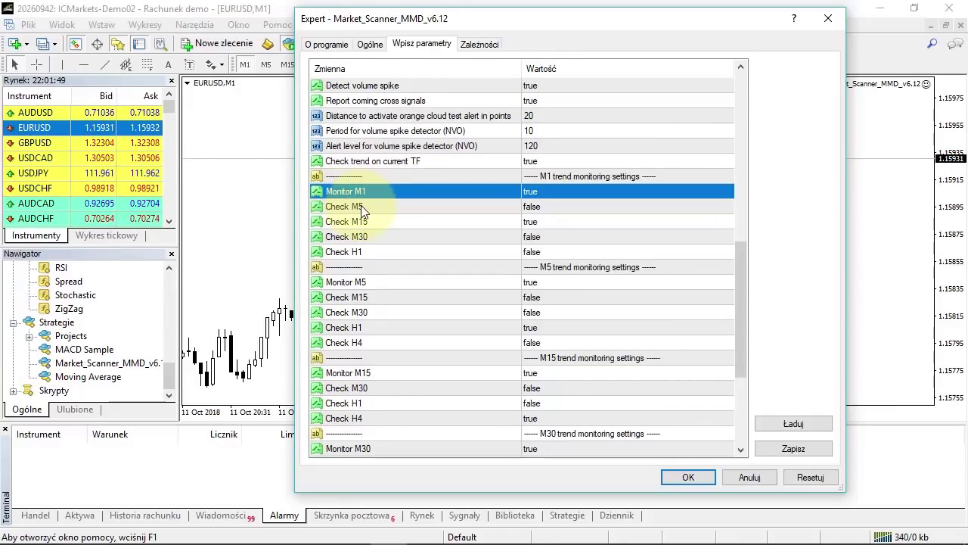
pyautogui.click(362, 206)
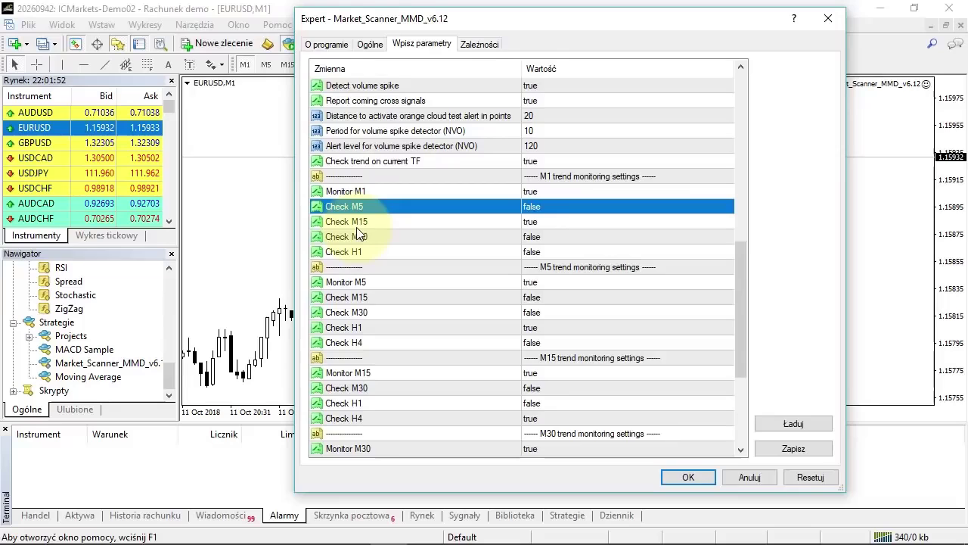
pyautogui.click(395, 191)
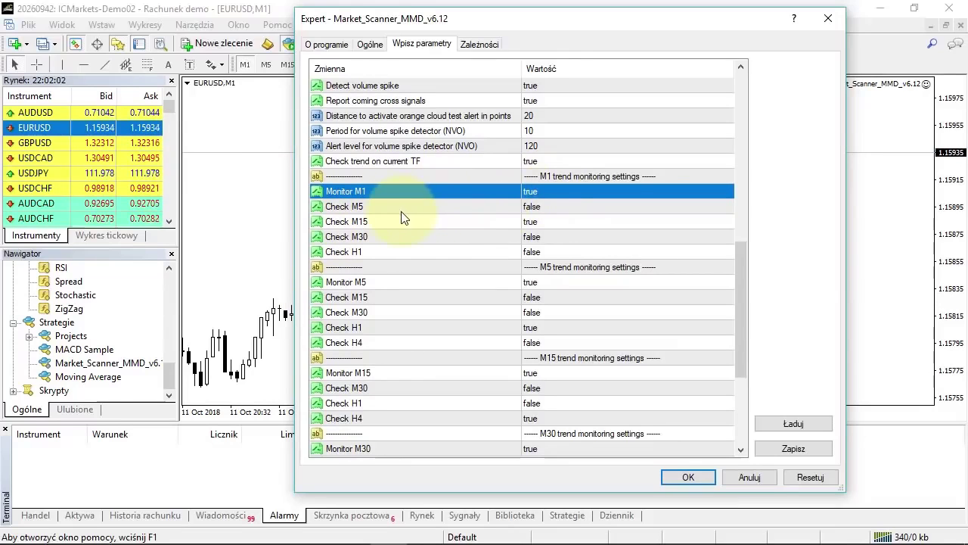
pyautogui.click(376, 206)
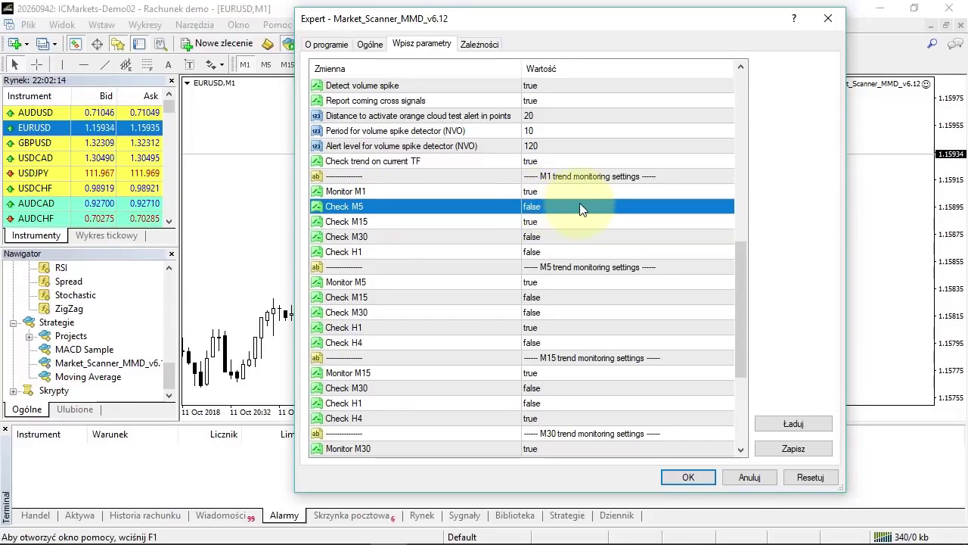
pyautogui.scroll(13, 472, 333)
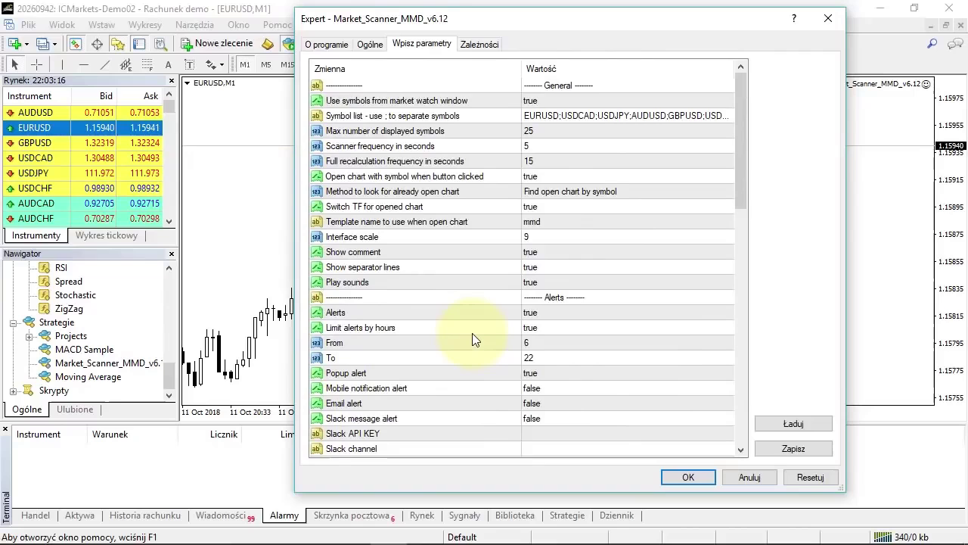
# - Confirm the inputs with OK to start the scanner, then switch the chart to full-screen
pyautogui.click(689, 477)
pyautogui.press('F11')
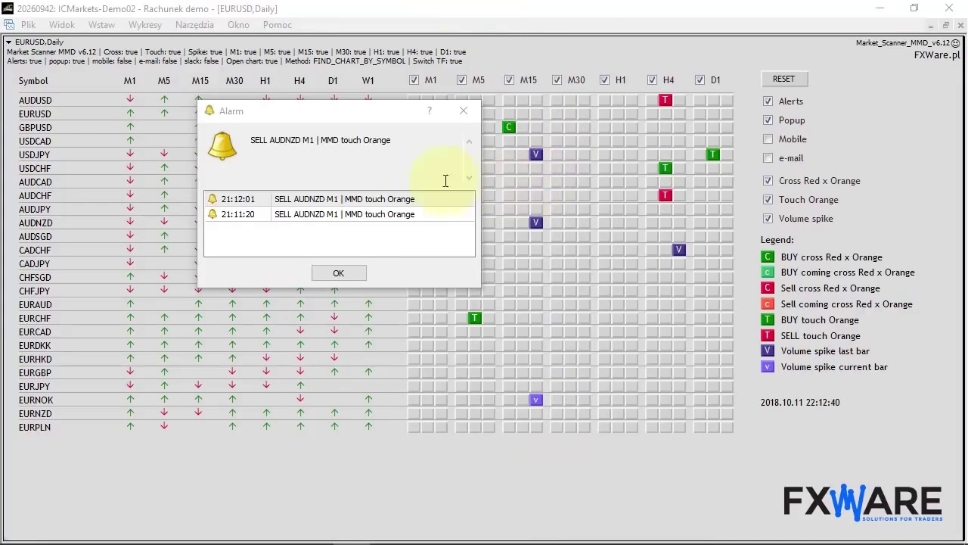
# - Move the alarm aside, open AUDUSD H4 from its touch cell, and adjust the zoom
pyautogui.moveTo(363, 119); pyautogui.dragTo(209, 171)
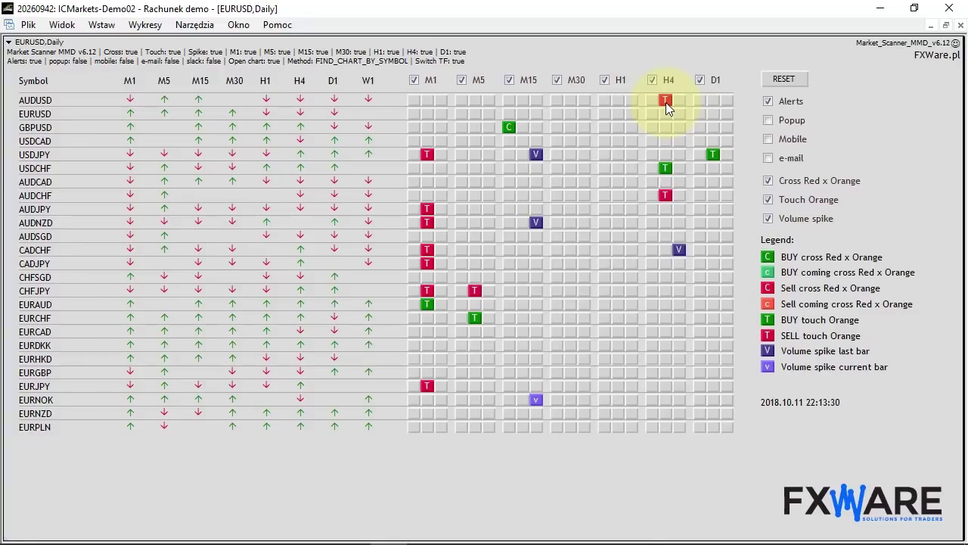
pyautogui.click(665, 101)
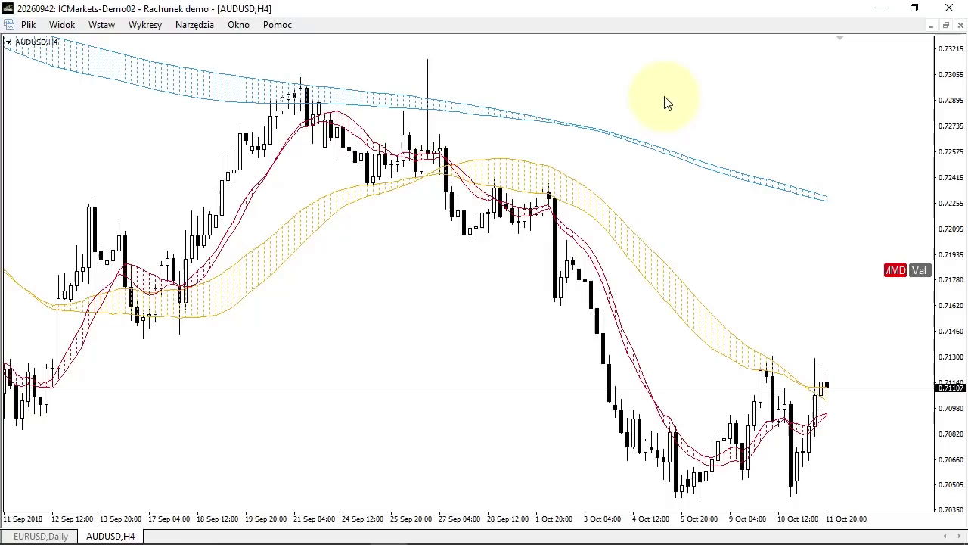
pyautogui.press('-')
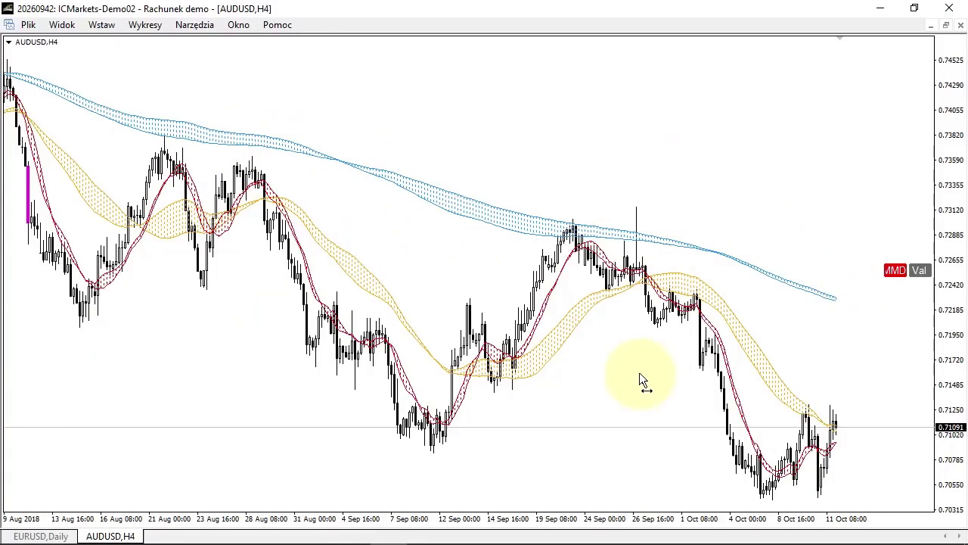
pyautogui.press('+')
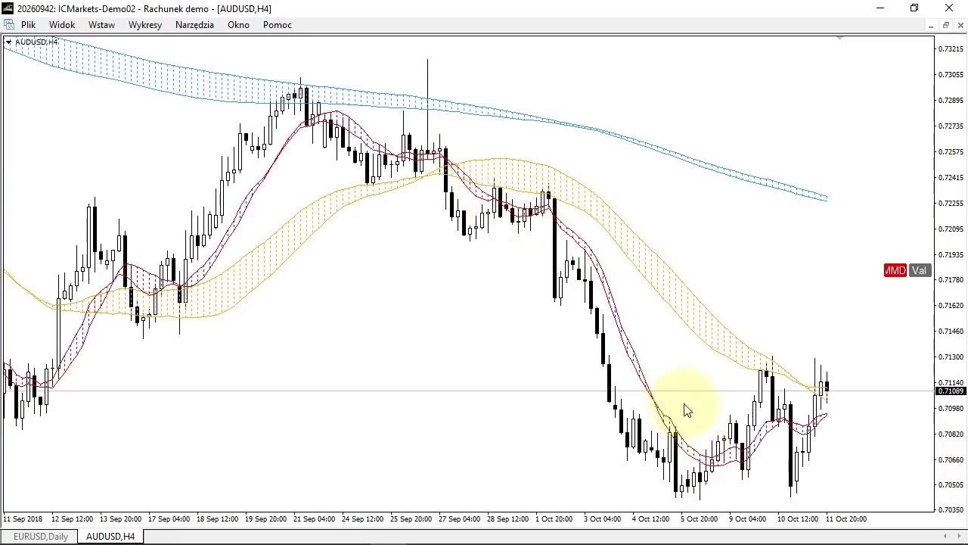
# - Measure AUDUSD H4 moves from the 2 Oct high and late-June bars with the crosshair
pyautogui.middleClick(502, 169)
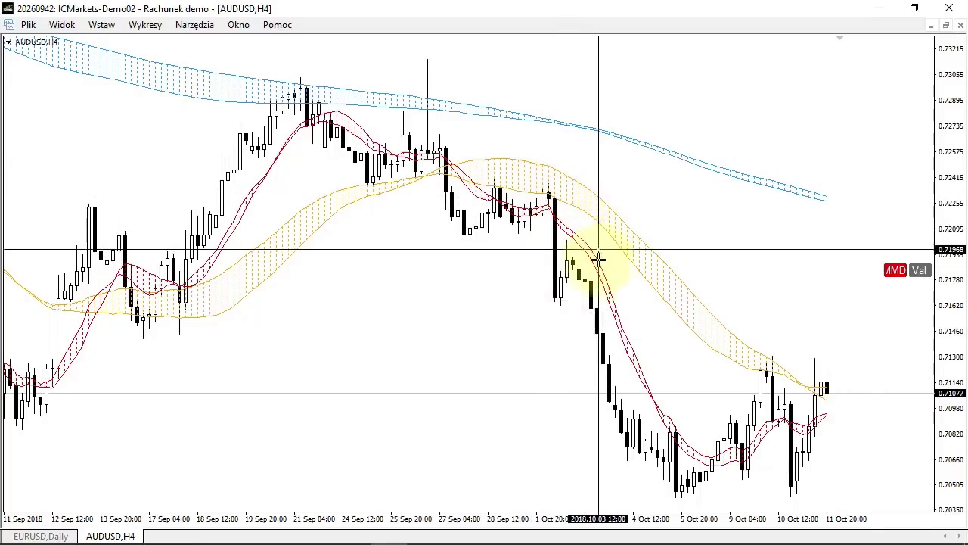
pyautogui.moveTo(550, 194); pyautogui.dragTo(685, 496)
pyautogui.press('-')
pyautogui.press('-')
pyautogui.middleClick(65, 121)
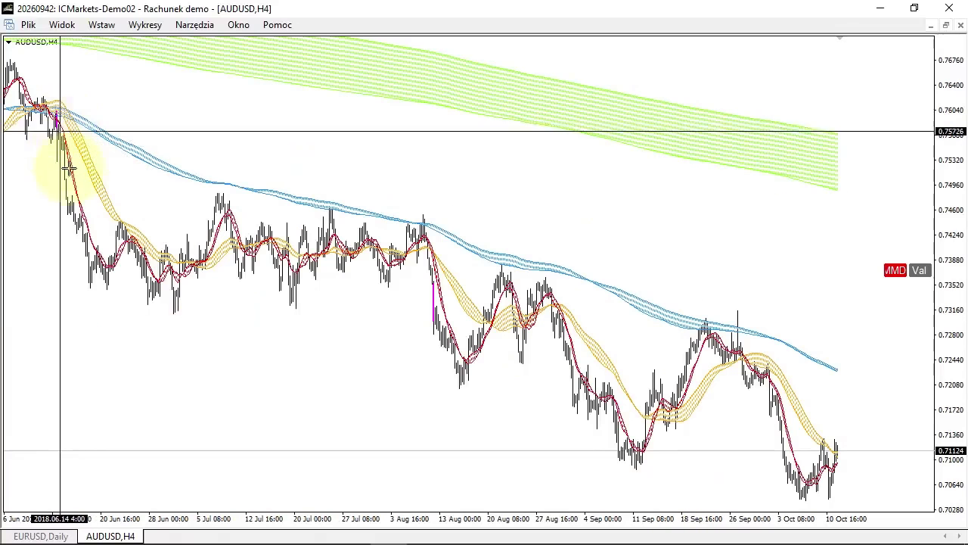
pyautogui.moveTo(143, 242); pyautogui.dragTo(123, 169)
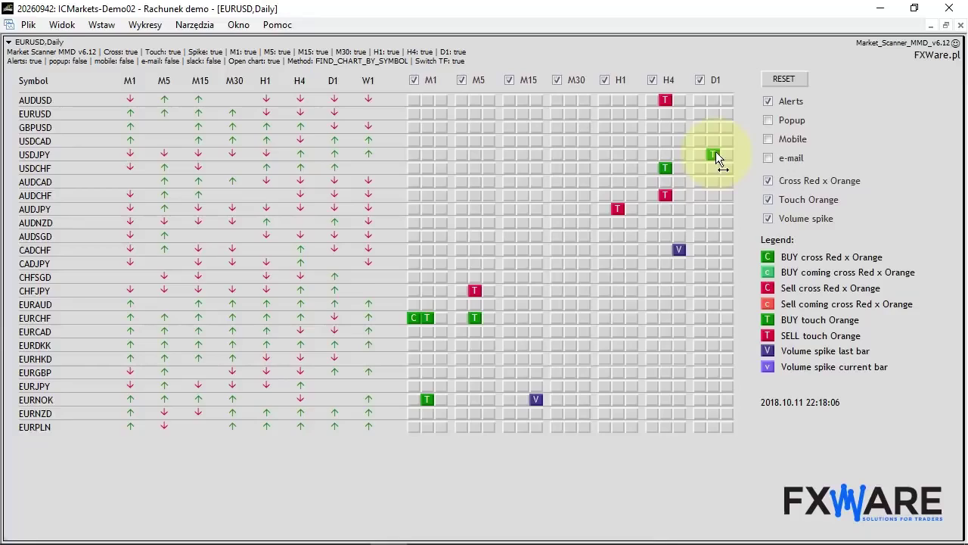
# - Open the USDJPY Daily chart from its green T signal and read prices with the crosshair
pyautogui.click(716, 154)
pyautogui.middleClick(873, 264)
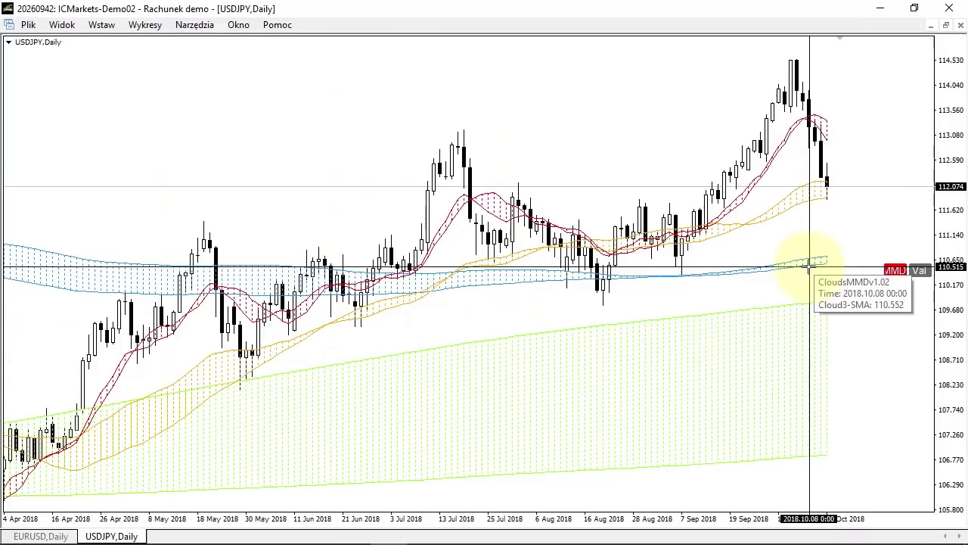
pyautogui.click(856, 189)
pyautogui.middleClick(857, 198)
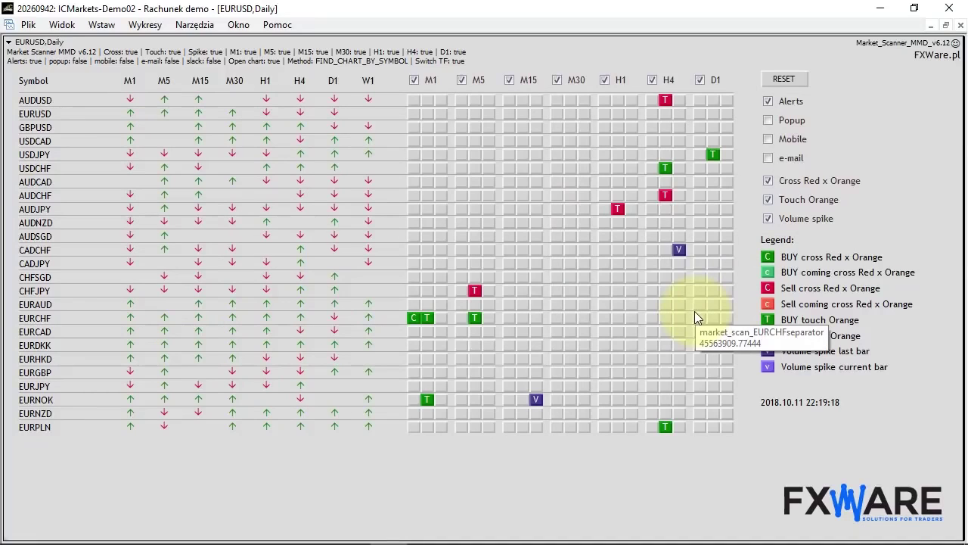
# - Open the CADCHF H4 chart from its volume-spike signal and add volume bars beneath the candles
pyautogui.click(680, 249)
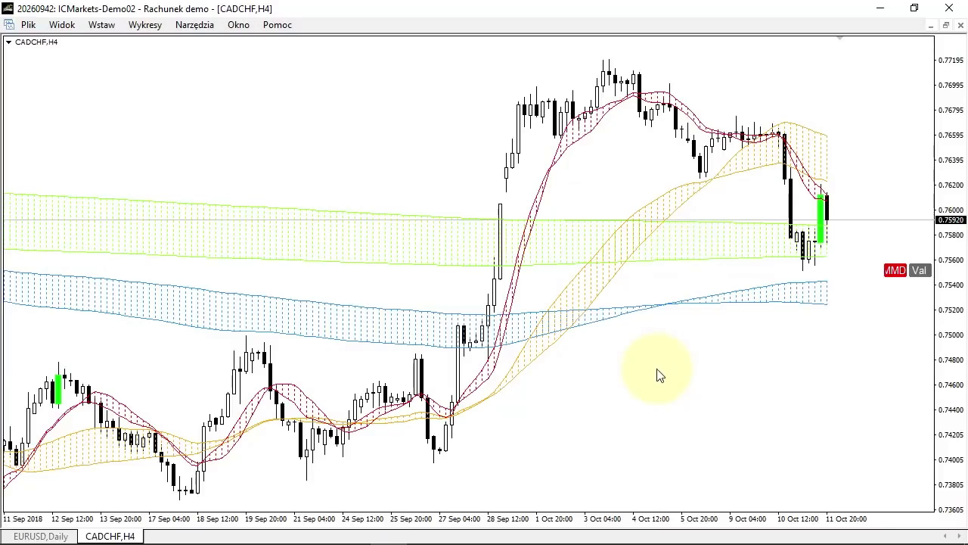
pyautogui.middleClick(817, 252)
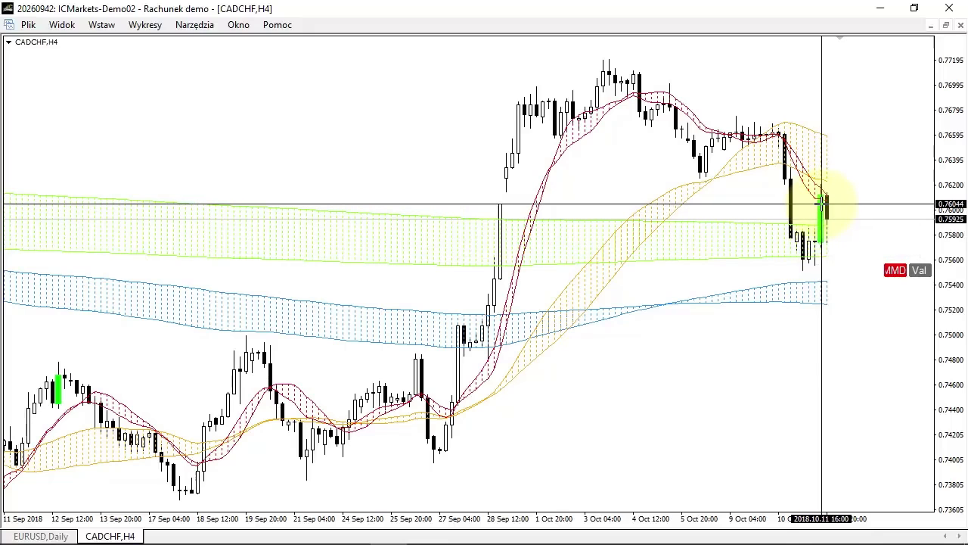
pyautogui.middleClick(804, 144)
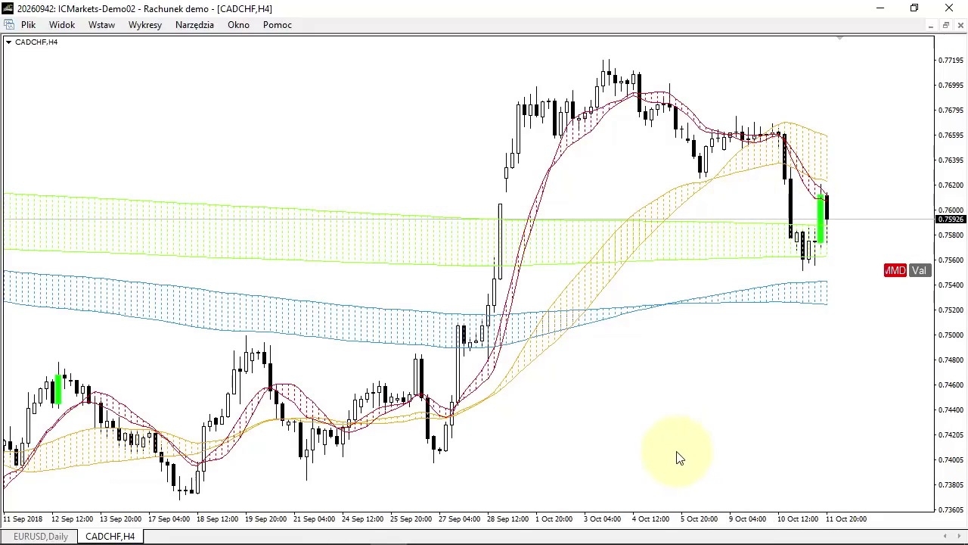
pyautogui.rightClick(676, 455)
pyautogui.click(751, 323)
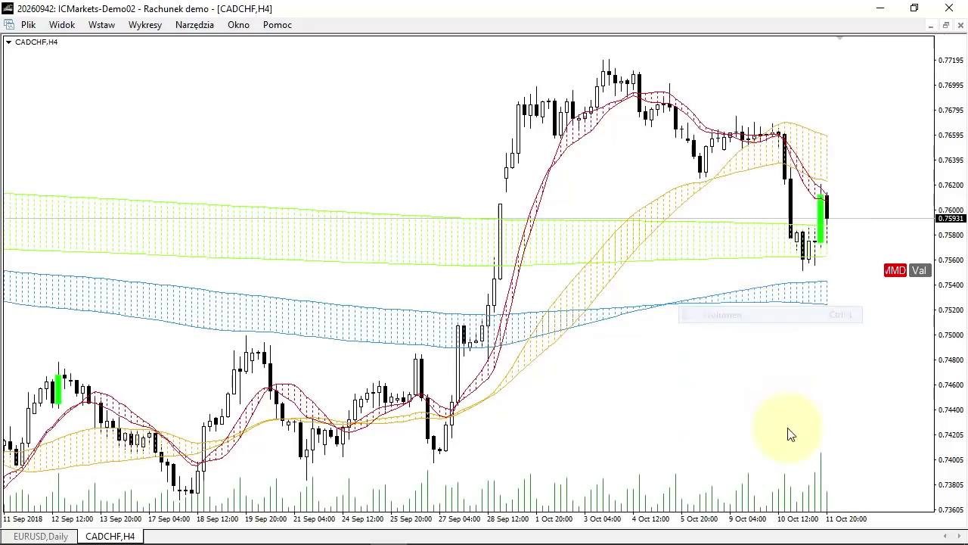
# - Zoom in on the latest CADCHF bars and compress the price scale to reveal the blue band
pyautogui.middleClick(820, 462)
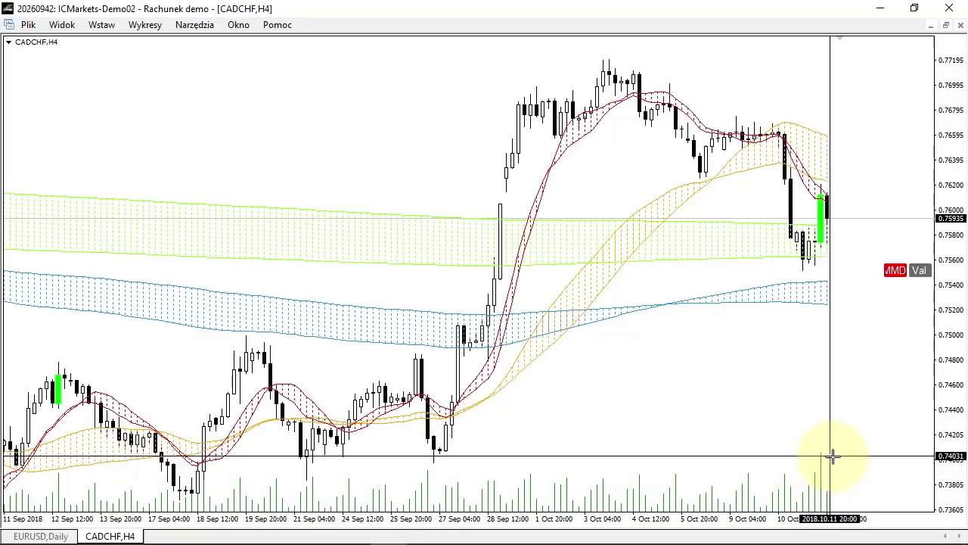
pyautogui.press('+')
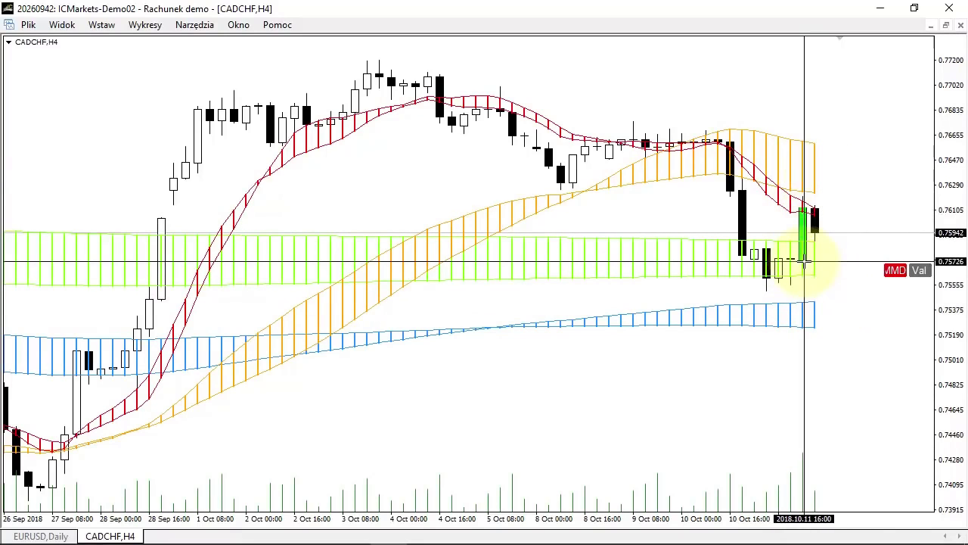
pyautogui.press('+')
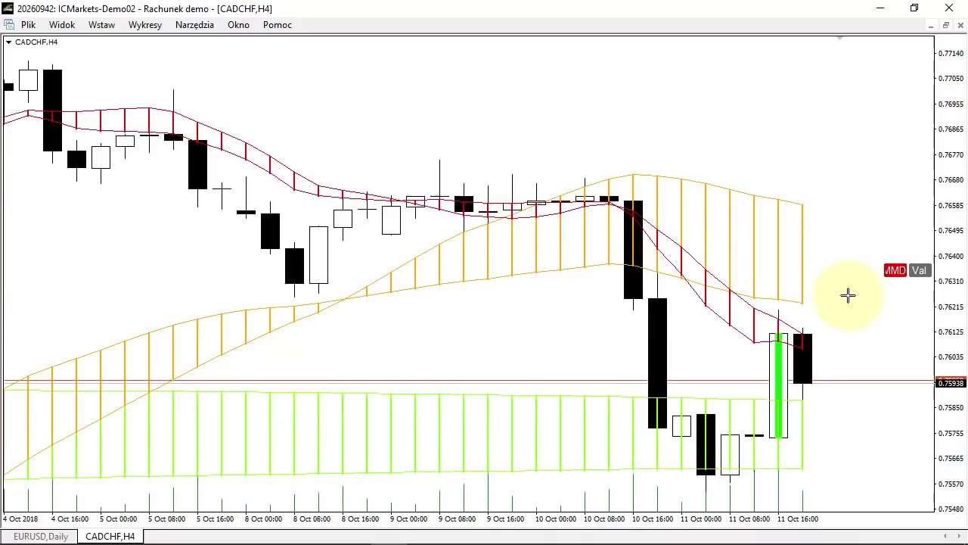
pyautogui.moveTo(951, 152); pyautogui.dragTo(918, 270)
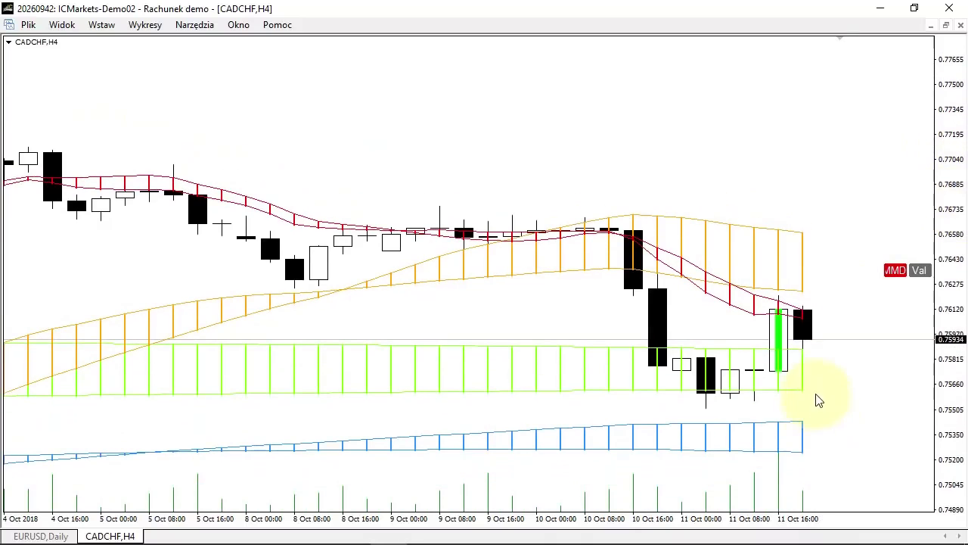
pyautogui.press('-')
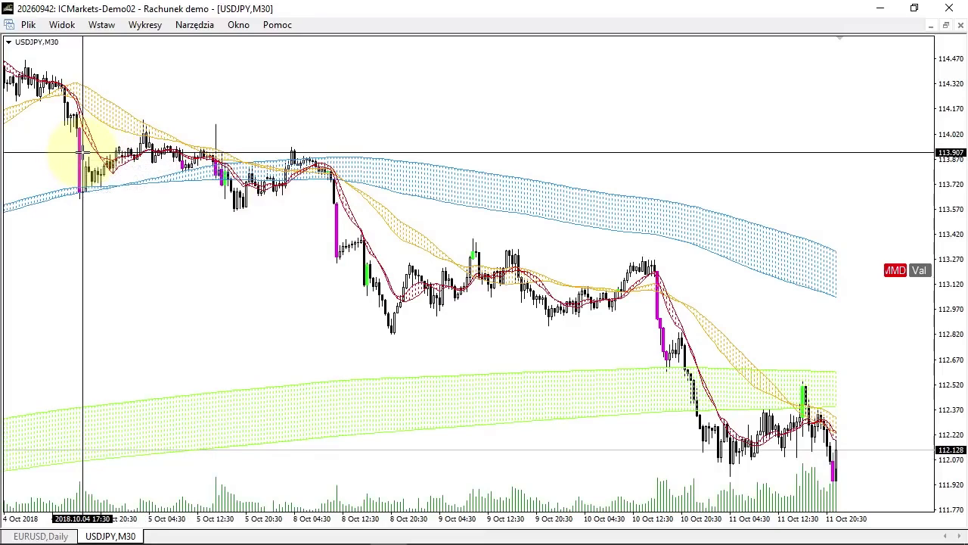
pyautogui.moveTo(108, 156)
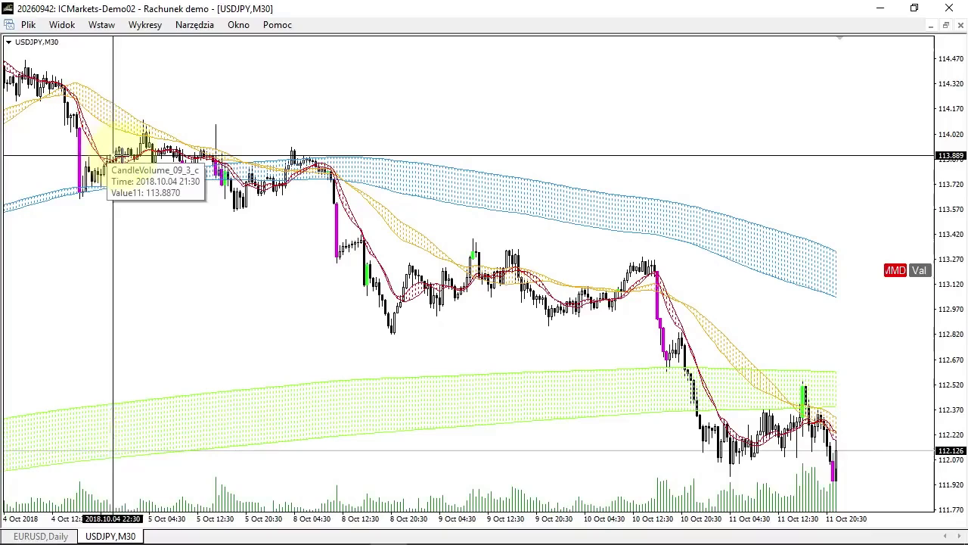
pyautogui.moveTo(125, 128)
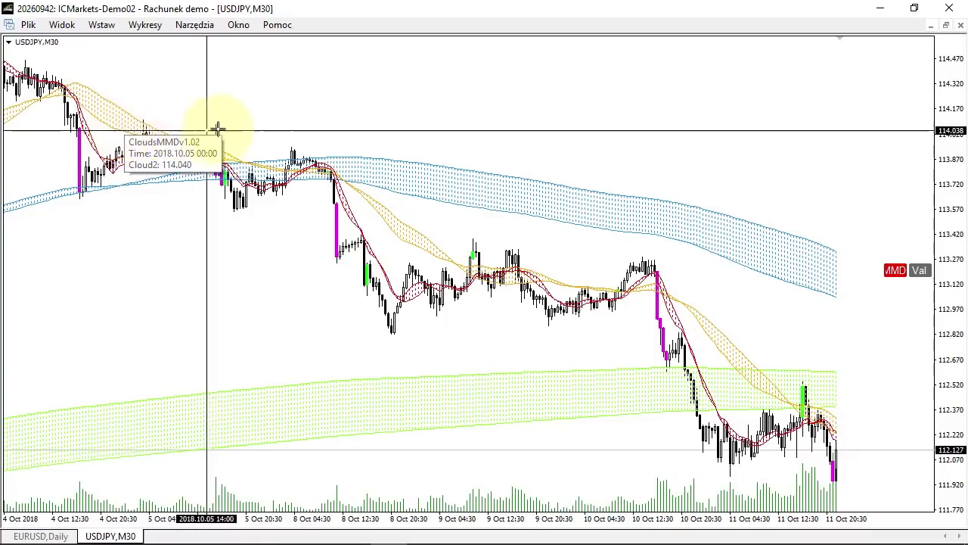
pyautogui.moveTo(72, 128)
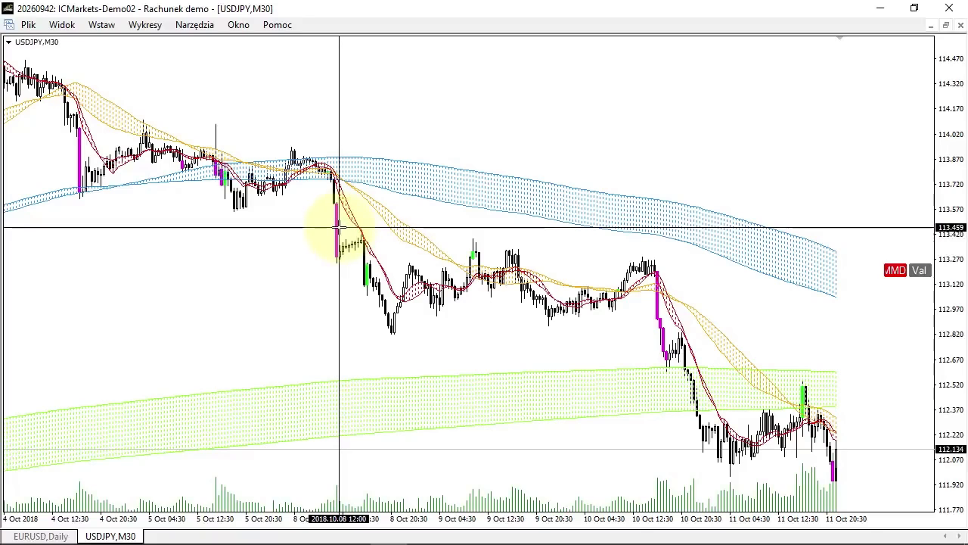
pyautogui.moveTo(338, 234)
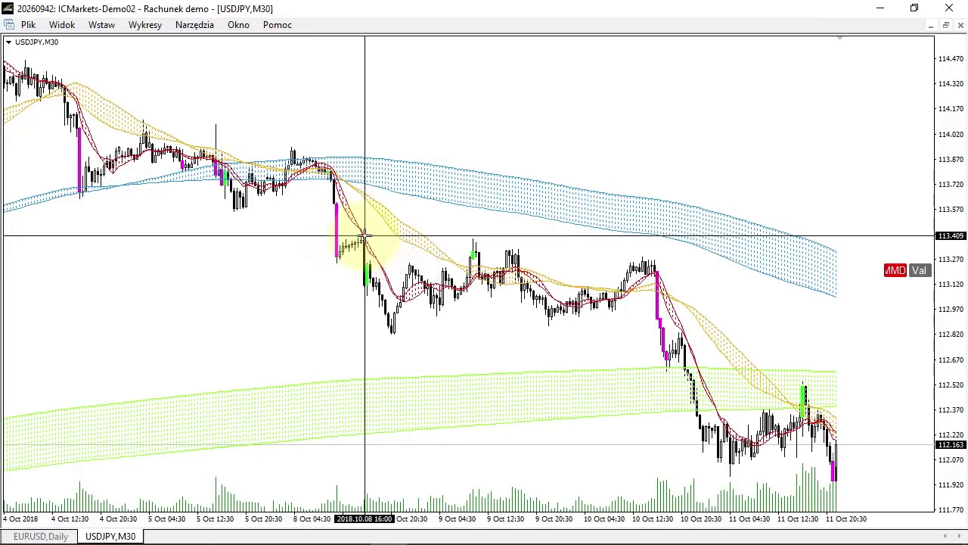